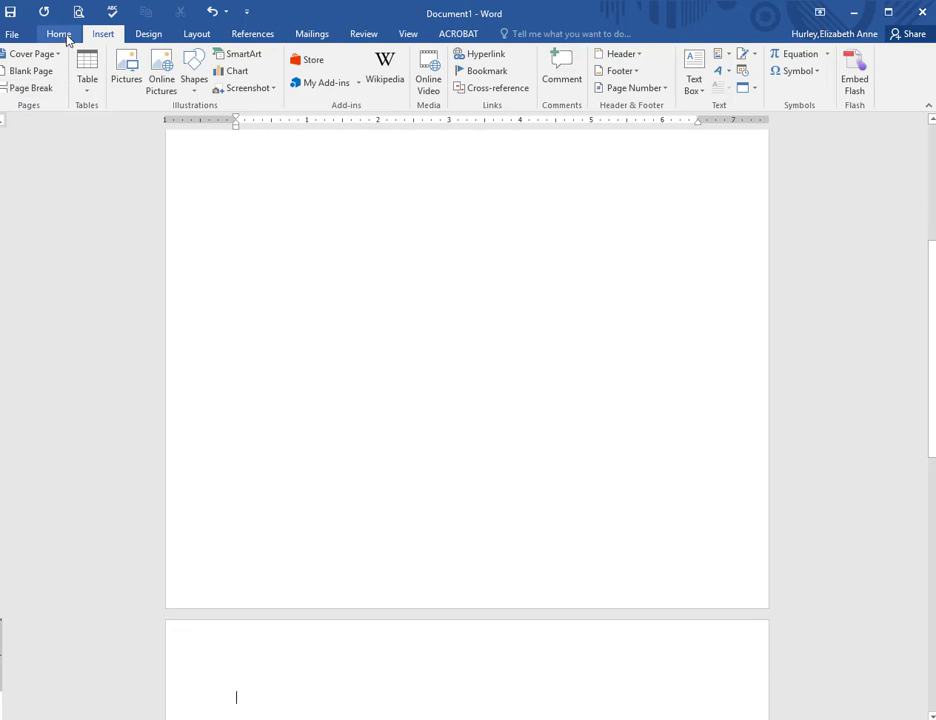
# Set the document font to Times New Roman at size 12.
pyautogui.click(59, 33)
pyautogui.click(174, 59)
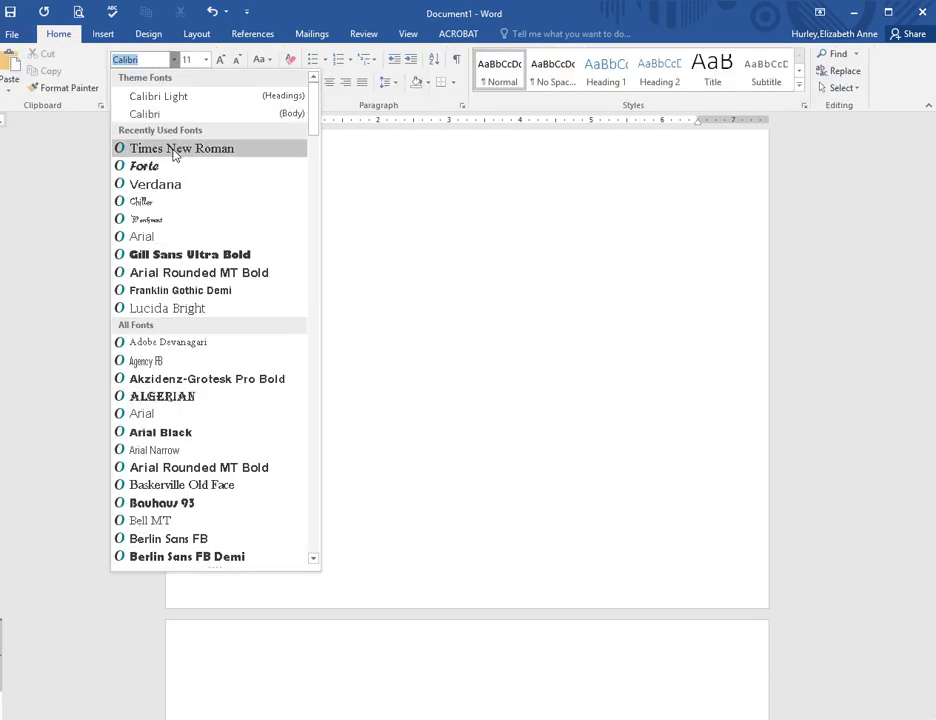
pyautogui.click(150, 149)
pyautogui.click(205, 59)
pyautogui.click(193, 134)
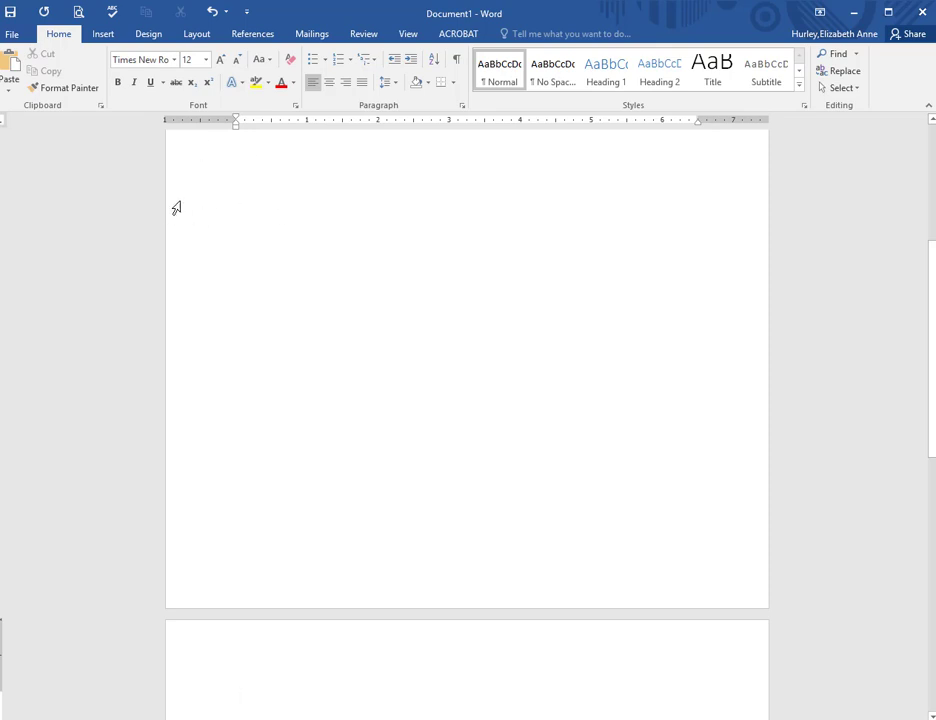
# Set the paragraph spacing after to 0 pt and the line spacing to double.
pyautogui.click(462, 106)
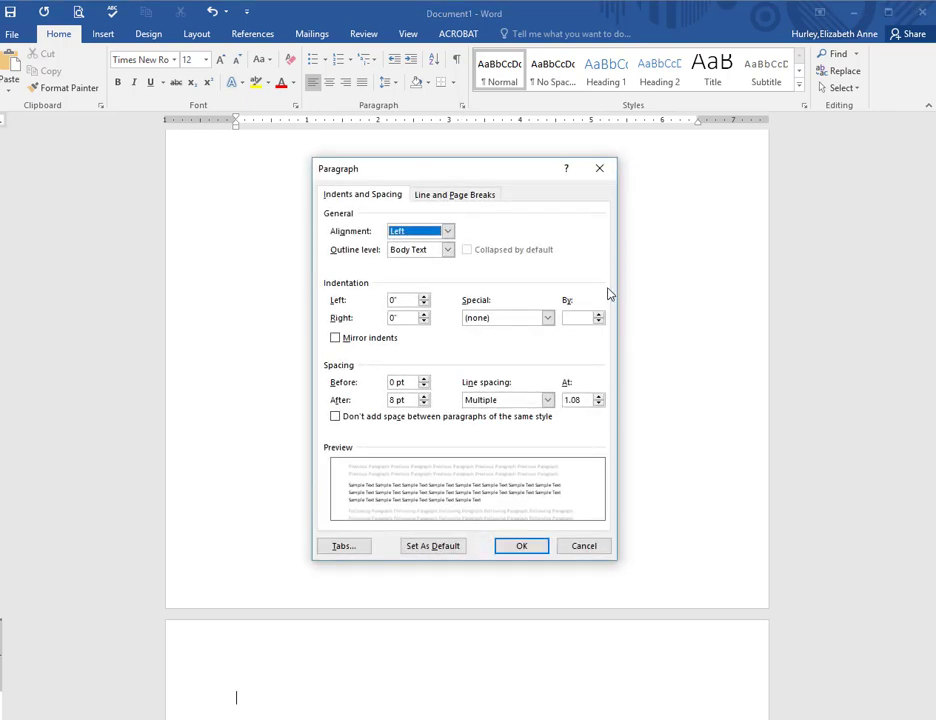
pyautogui.click(424, 403)
pyautogui.click(425, 403)
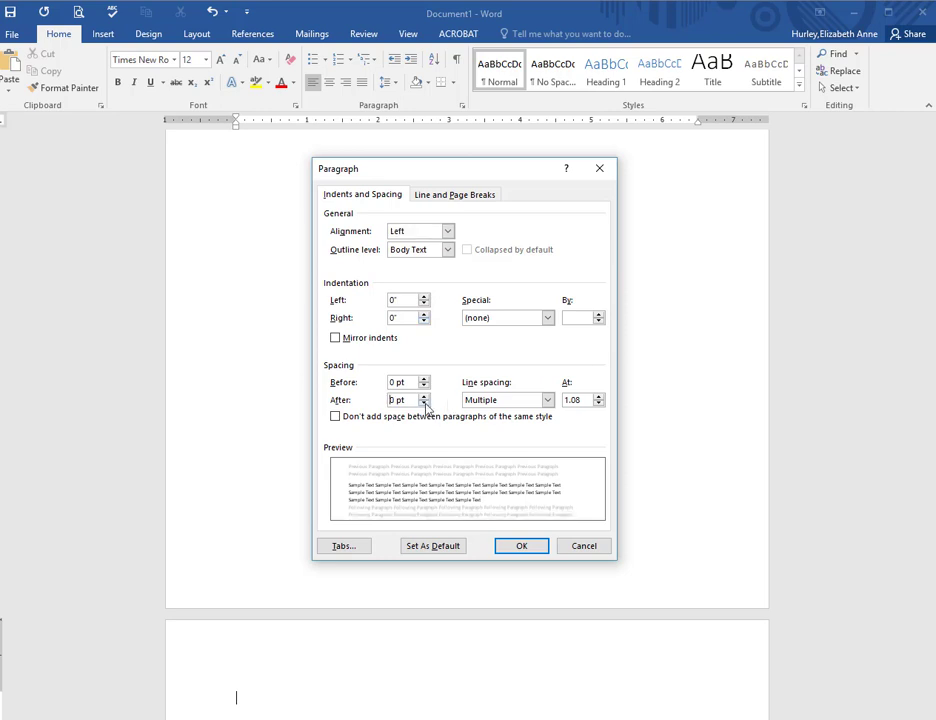
pyautogui.click(548, 400)
pyautogui.click(539, 435)
pyautogui.click(530, 546)
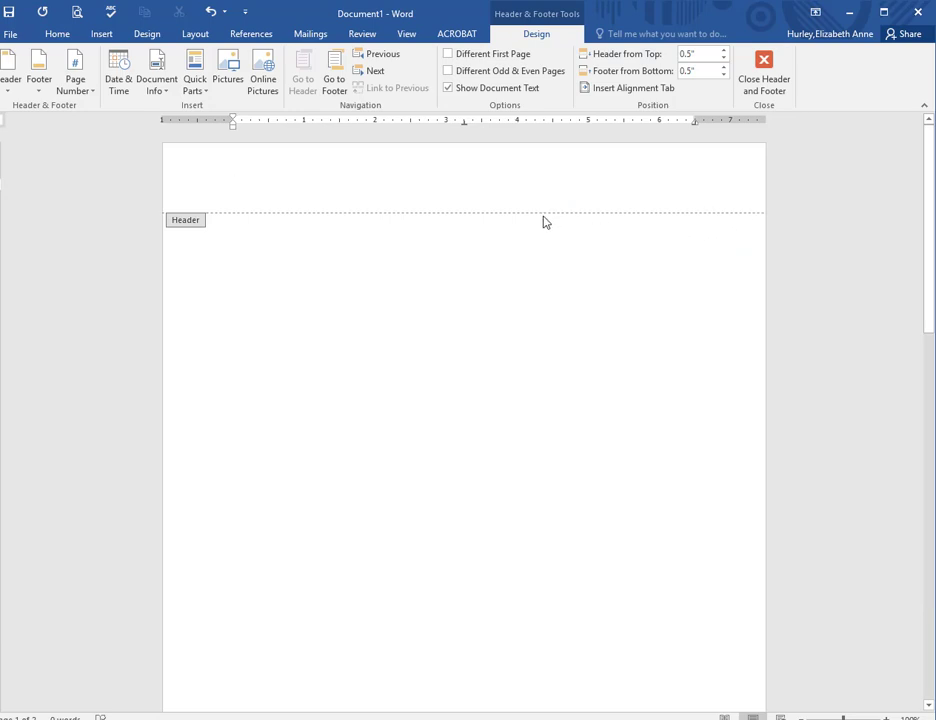
# Give the first page a different header and insert a Plain Number 1 page number at the top of that page.
pyautogui.doubleClick(235, 183)
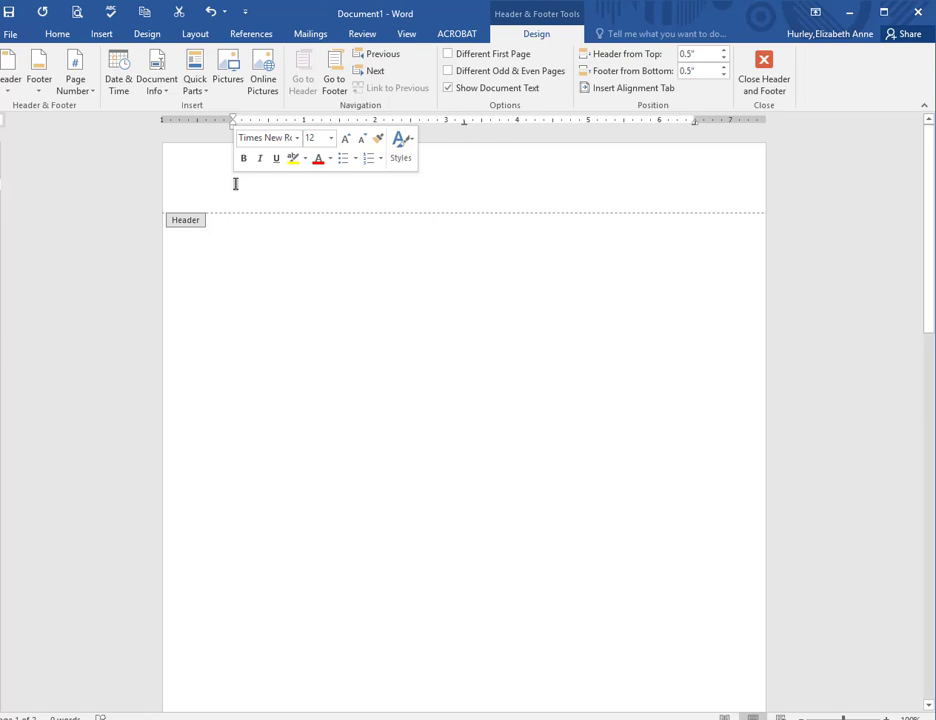
pyautogui.click(449, 55)
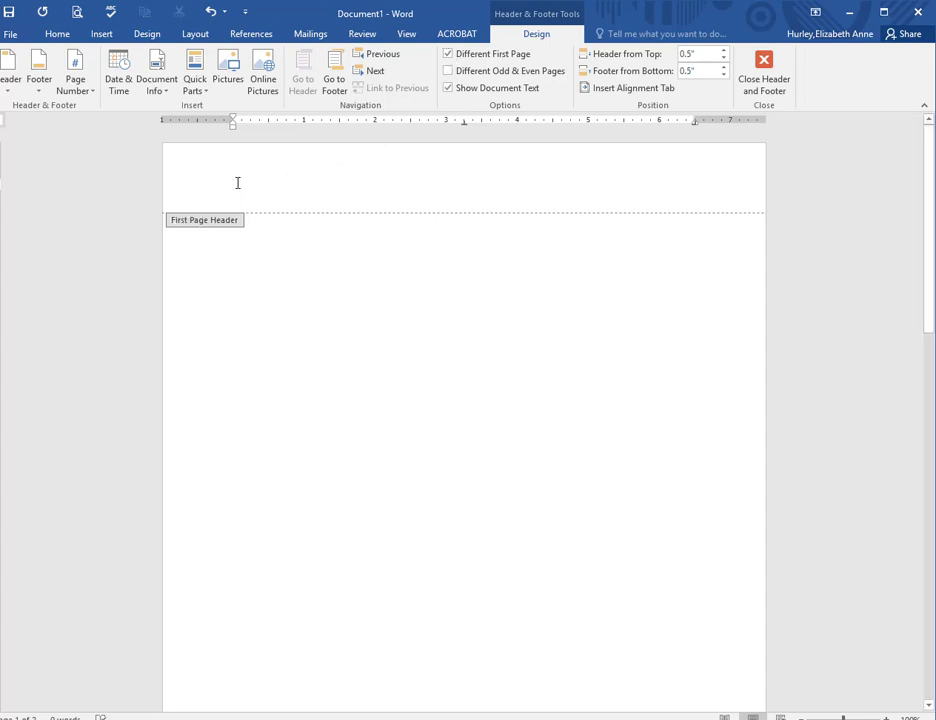
pyautogui.click(80, 88)
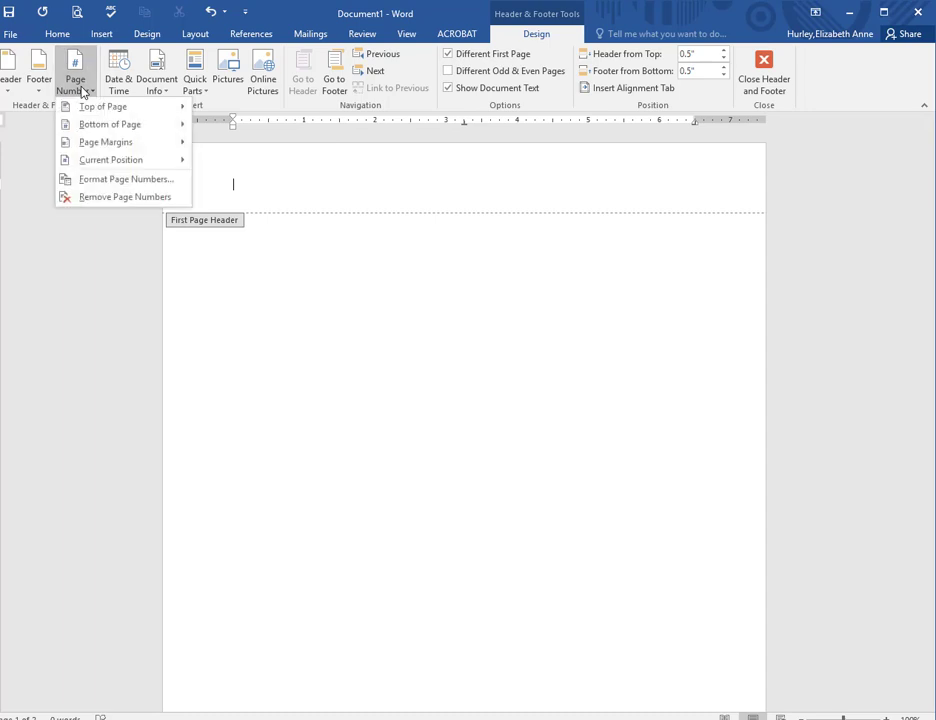
pyautogui.moveTo(92, 107)
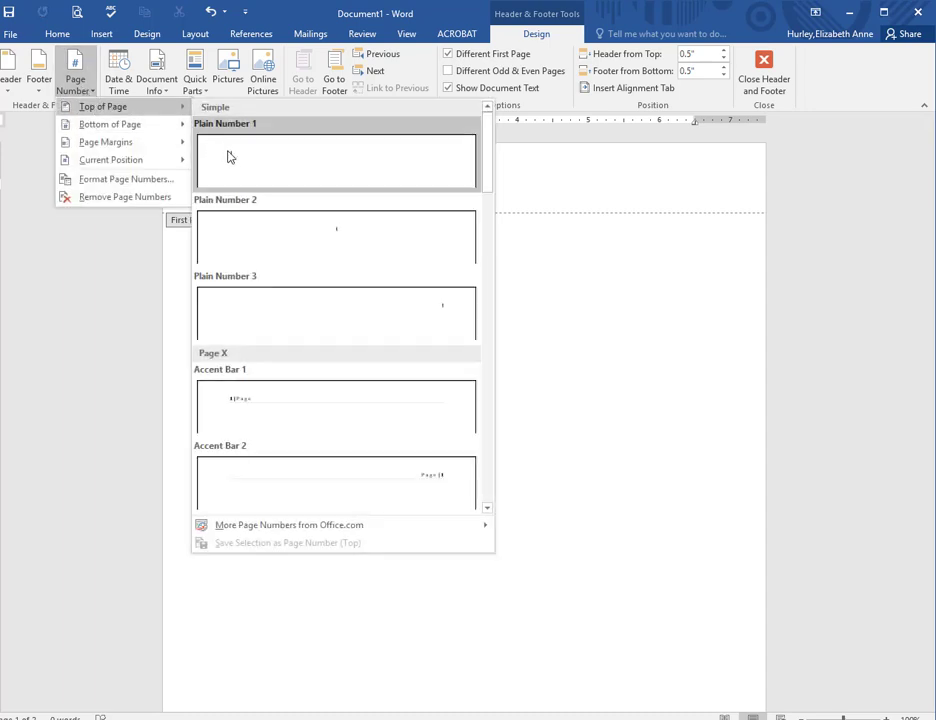
pyautogui.click(229, 158)
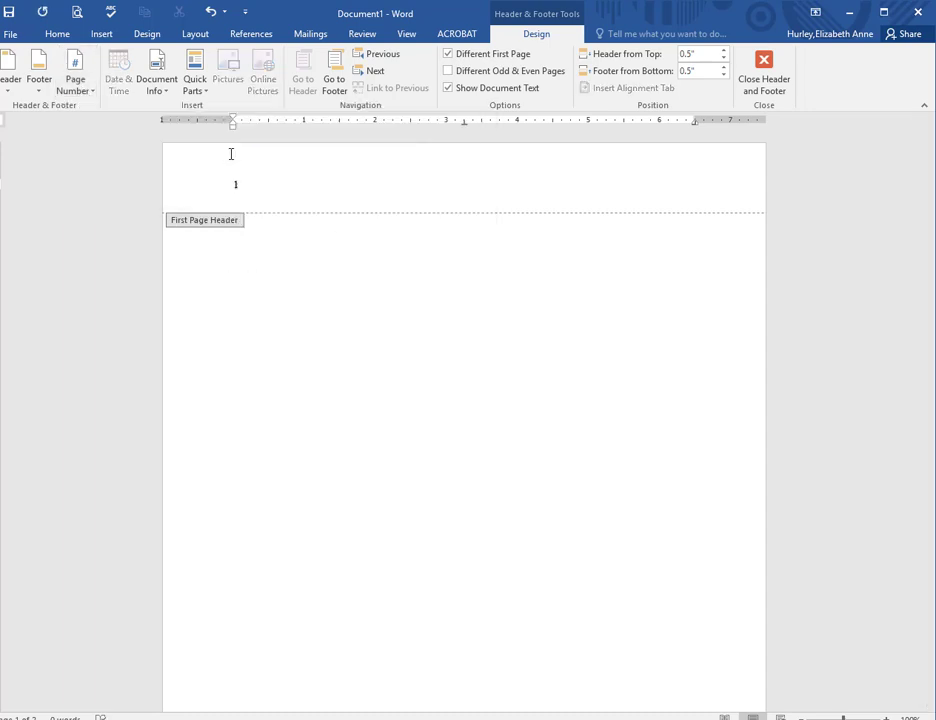
# Add "Running head: MAPPING THE EXPANSION OF COYOTES" before the first-page number and push the number to the right margin.
pyautogui.write('R')
pyautogui.write('unning ')
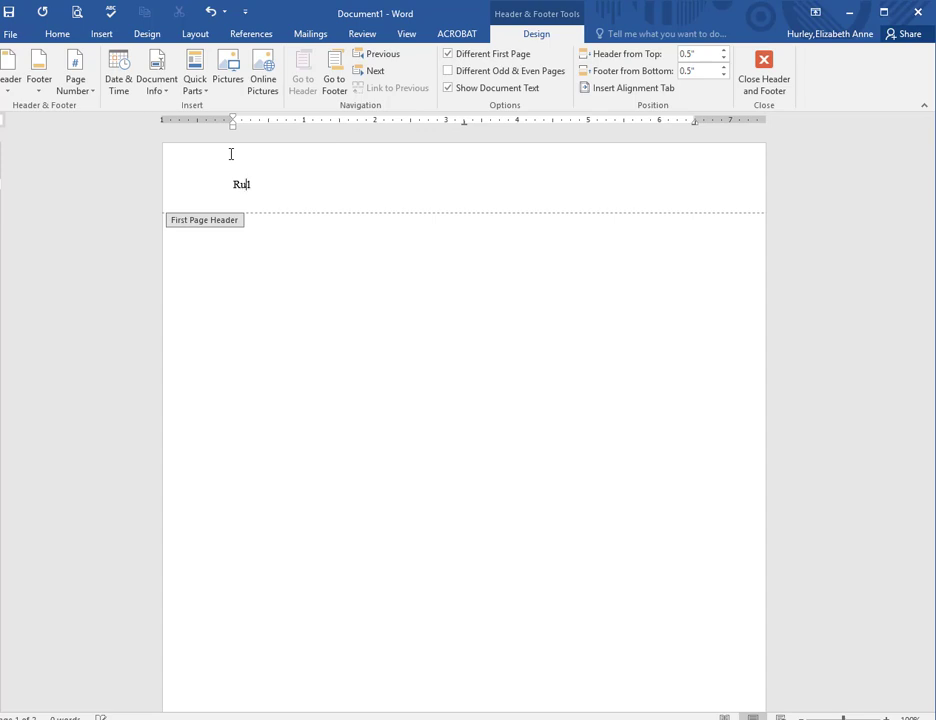
pyautogui.write('head')
pyautogui.write(': ')
pyautogui.write('MAPPING')
pyautogui.write(' THE EXP')
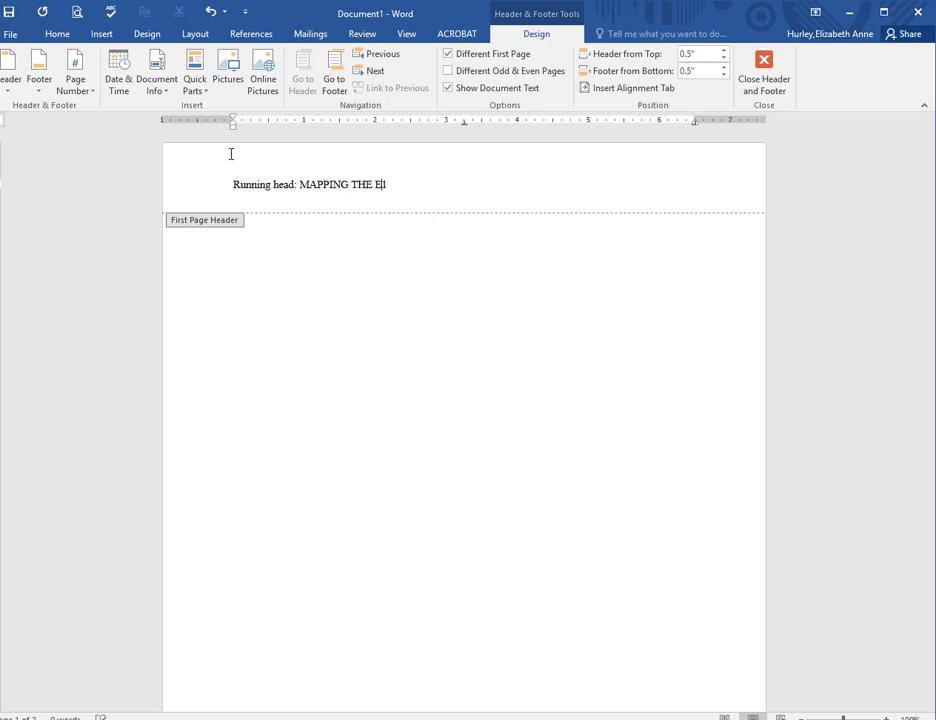
pyautogui.write('ANSION OF COYOTES')
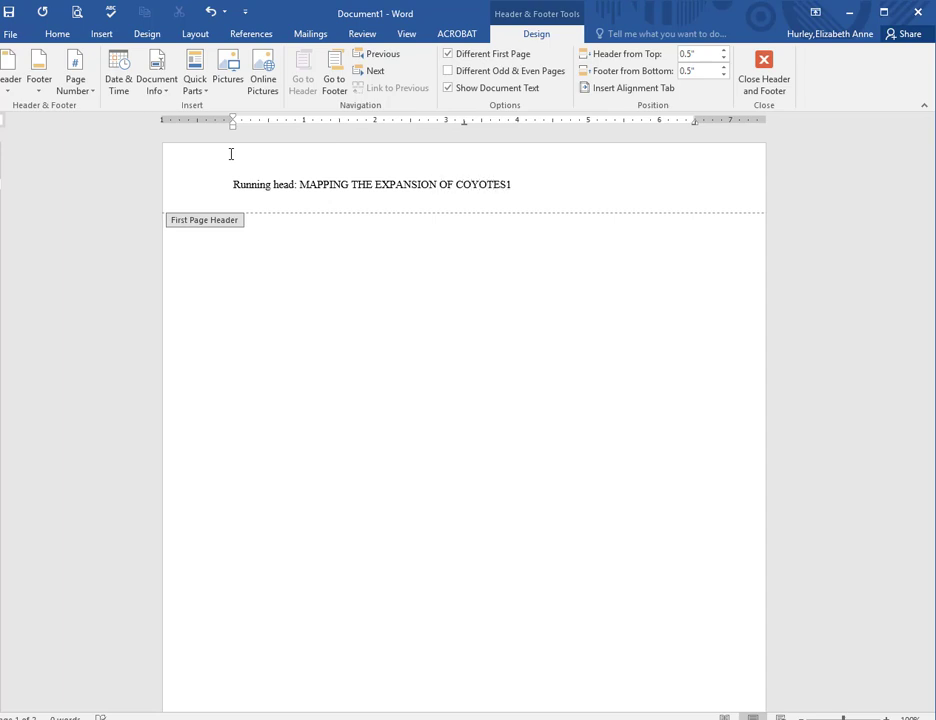
pyautogui.press('Tab')
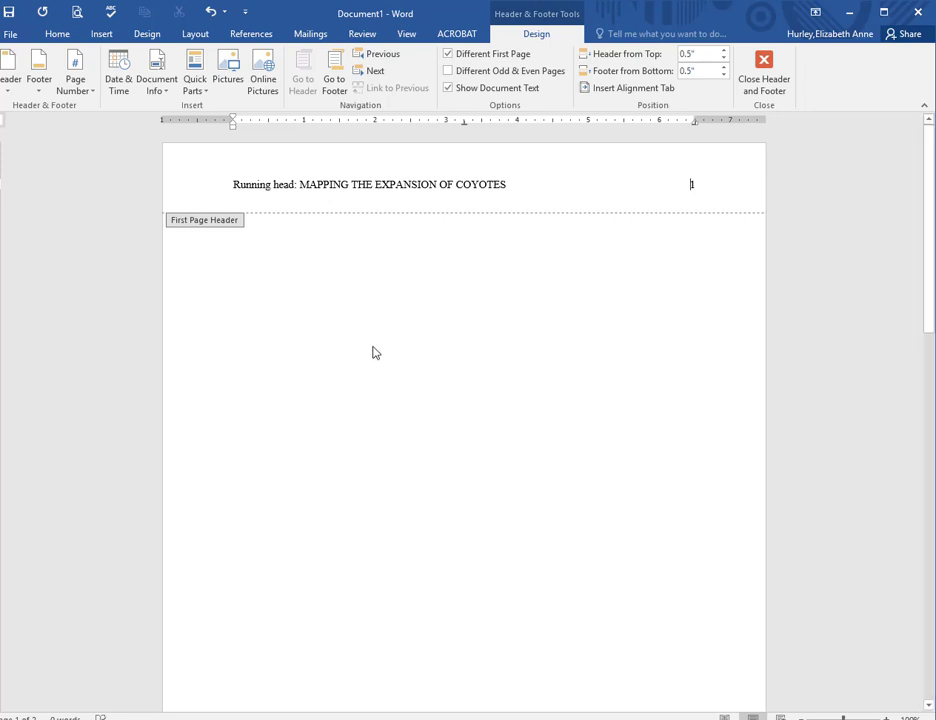
# Copy the text "MAPPING THE EXPANSION OF COYOTES" from the first-page header.
pyautogui.scroll(-10, 375, 353)
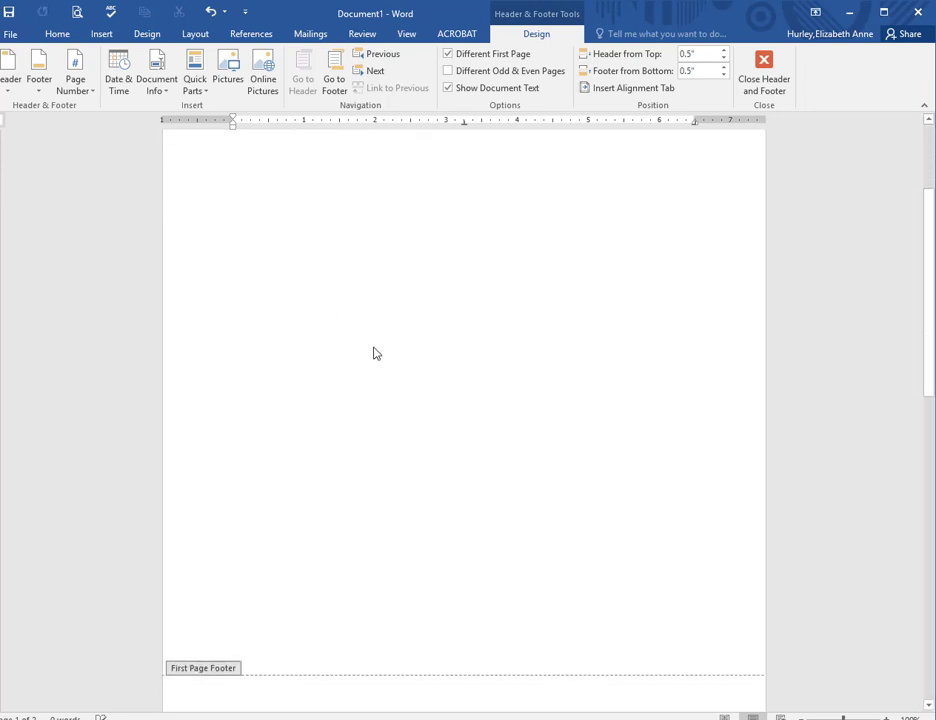
pyautogui.scroll(10, 375, 353)
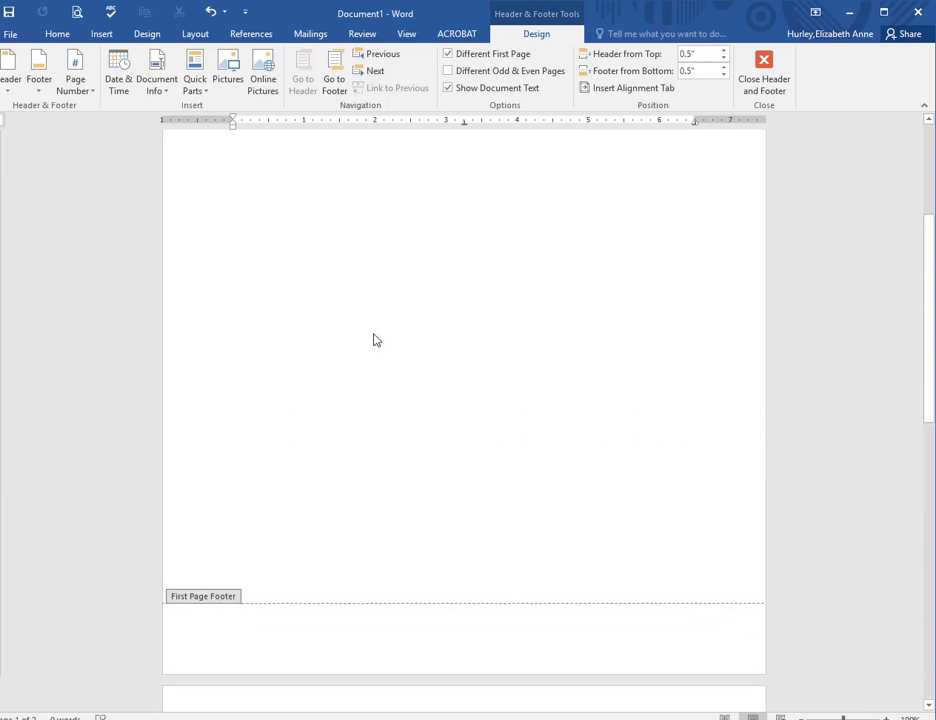
pyautogui.moveTo(510, 184); pyautogui.dragTo(304, 188)
pyautogui.rightClick(311, 190)
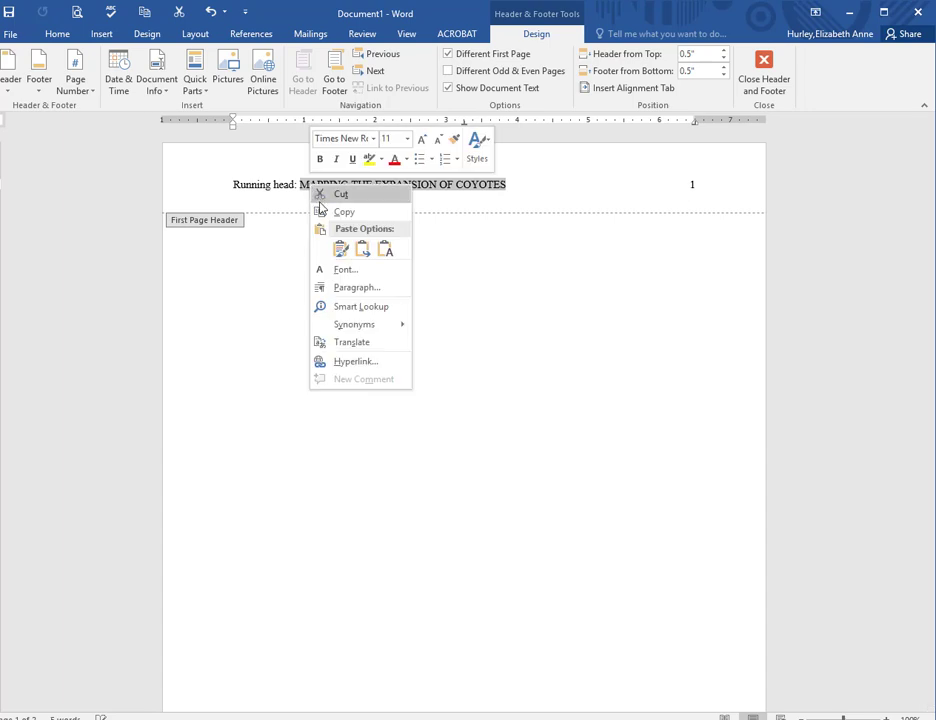
pyautogui.click(318, 211)
# Insert a Plain Number 1 page number at the top of page 2 in its header.
pyautogui.scroll(-5, 309, 387)
pyautogui.scroll(-3, 309, 387)
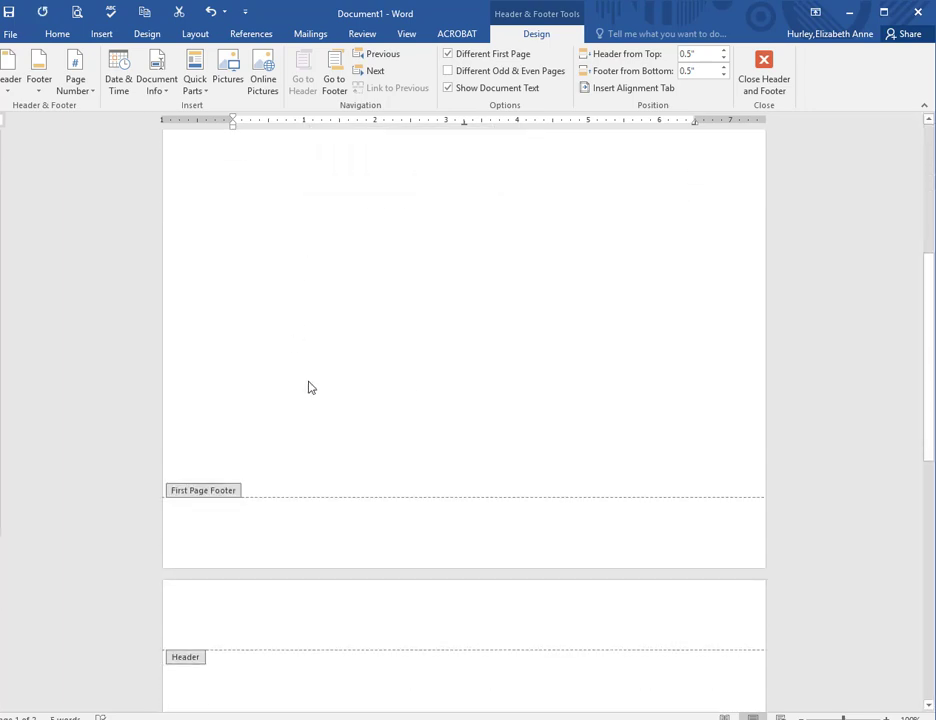
pyautogui.click(213, 476)
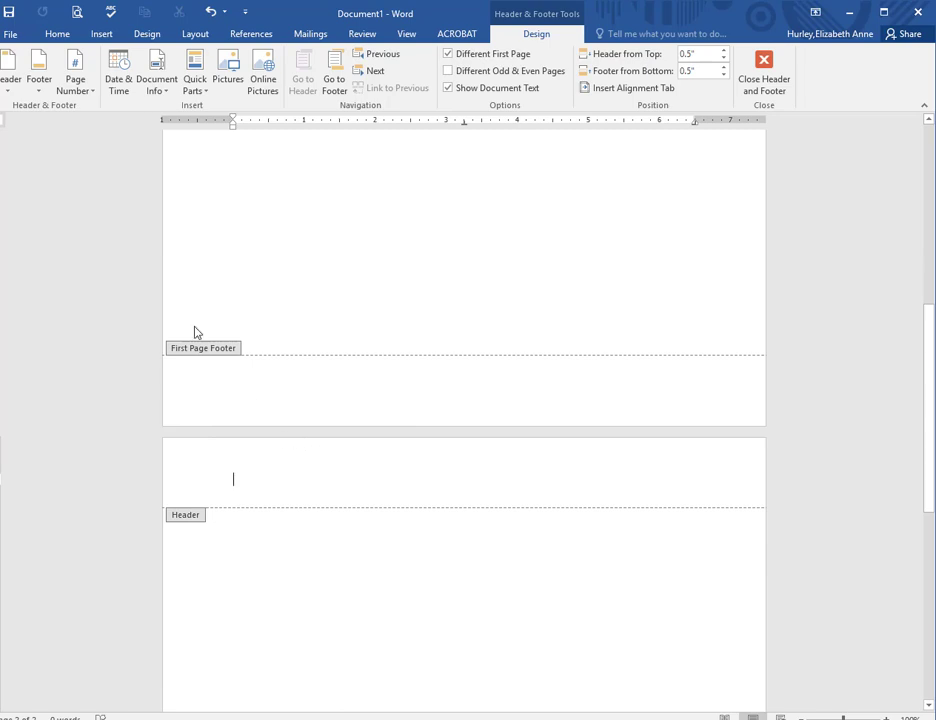
pyautogui.click(71, 68)
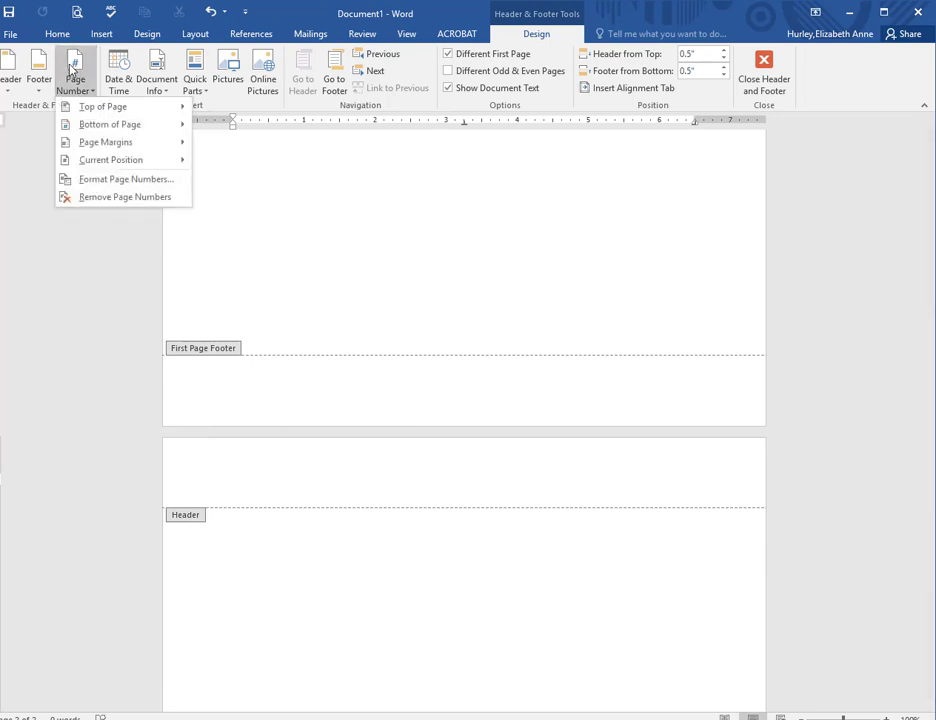
pyautogui.moveTo(82, 104)
pyautogui.click(240, 164)
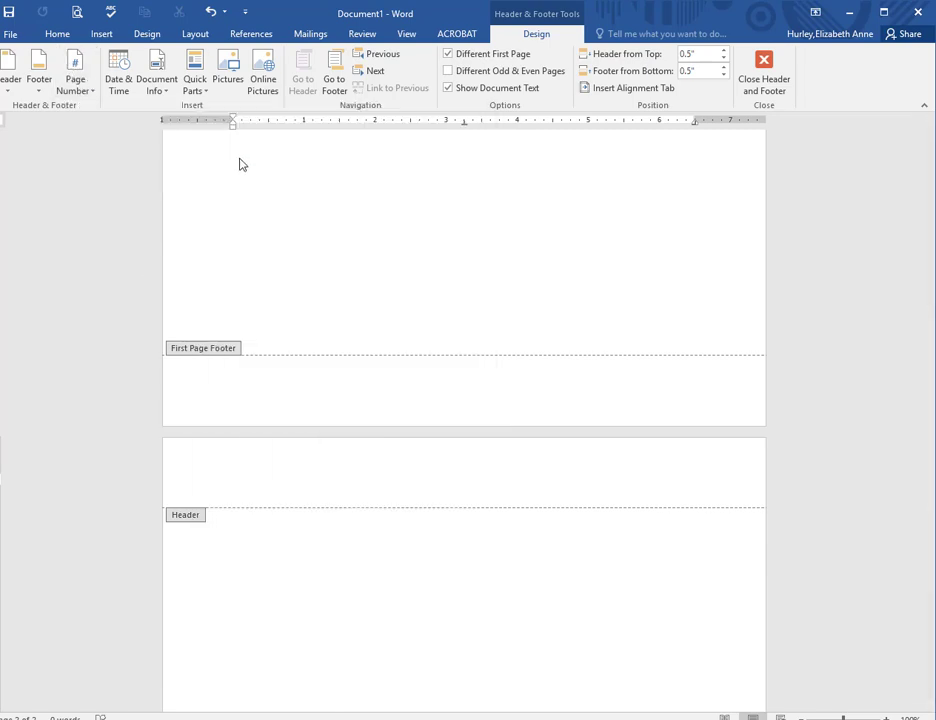
# Paste the copied running title before the page 2 number and tab the number over to the right margin.
pyautogui.rightClick(233, 479)
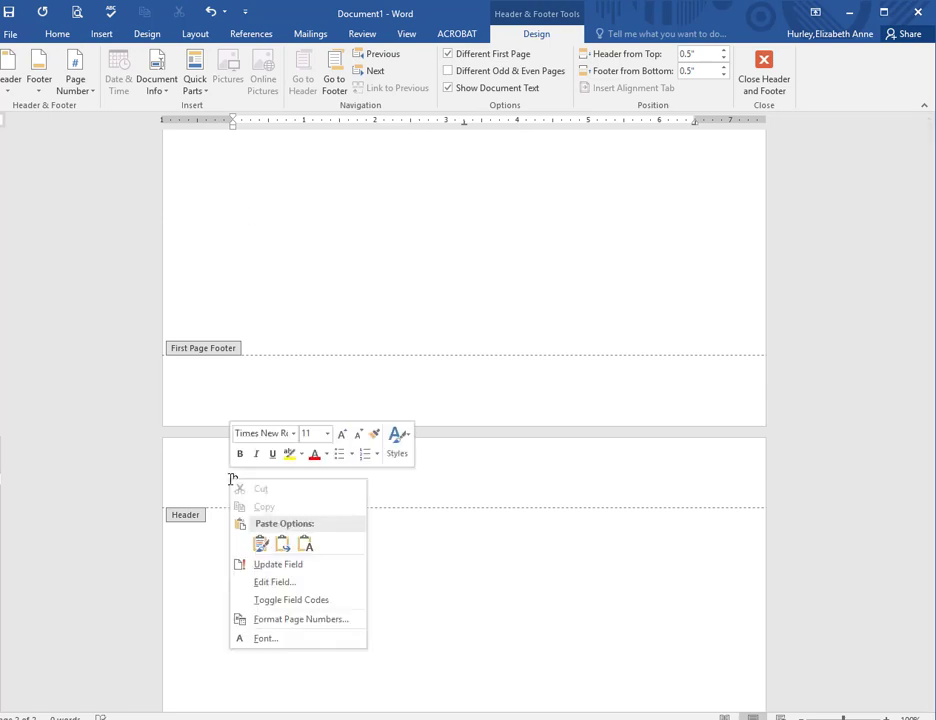
pyautogui.click(255, 542)
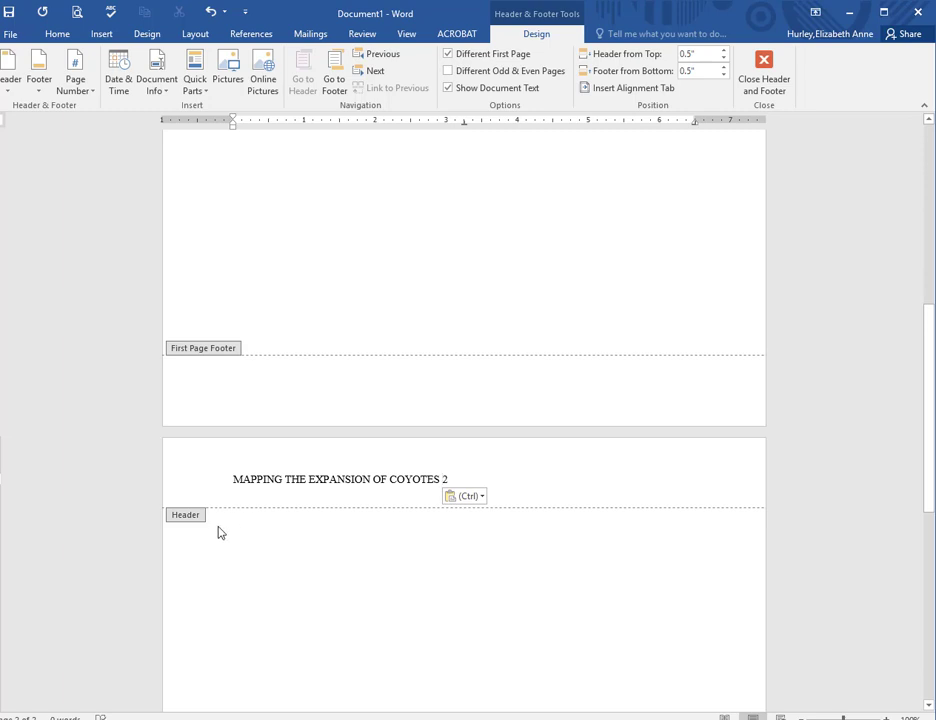
pyautogui.press('Tab')
pyautogui.press('Tab')
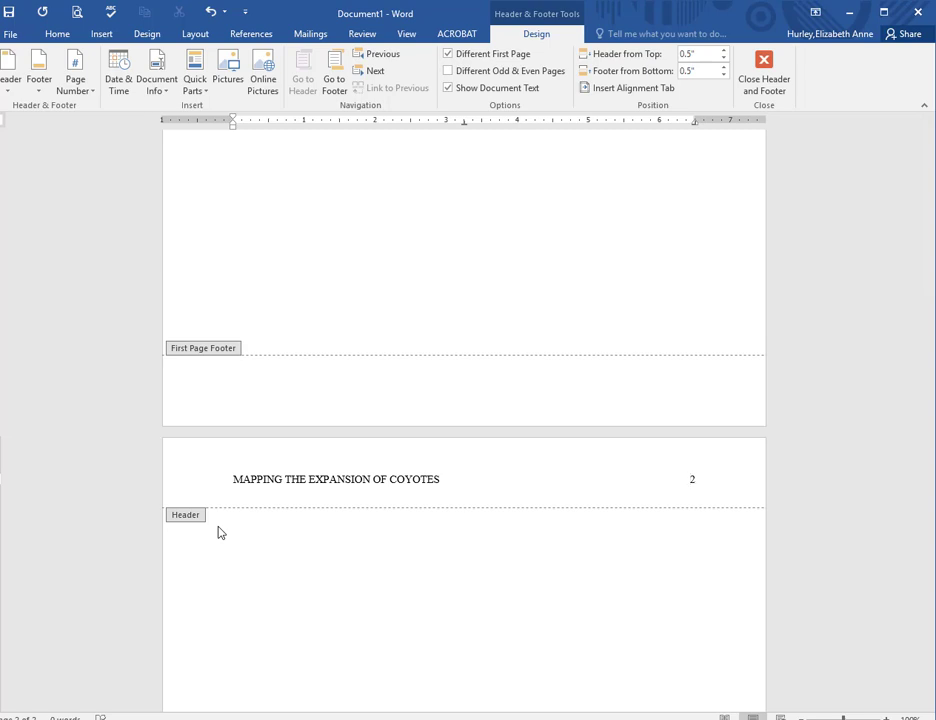
pyautogui.scroll(-5, 224, 531)
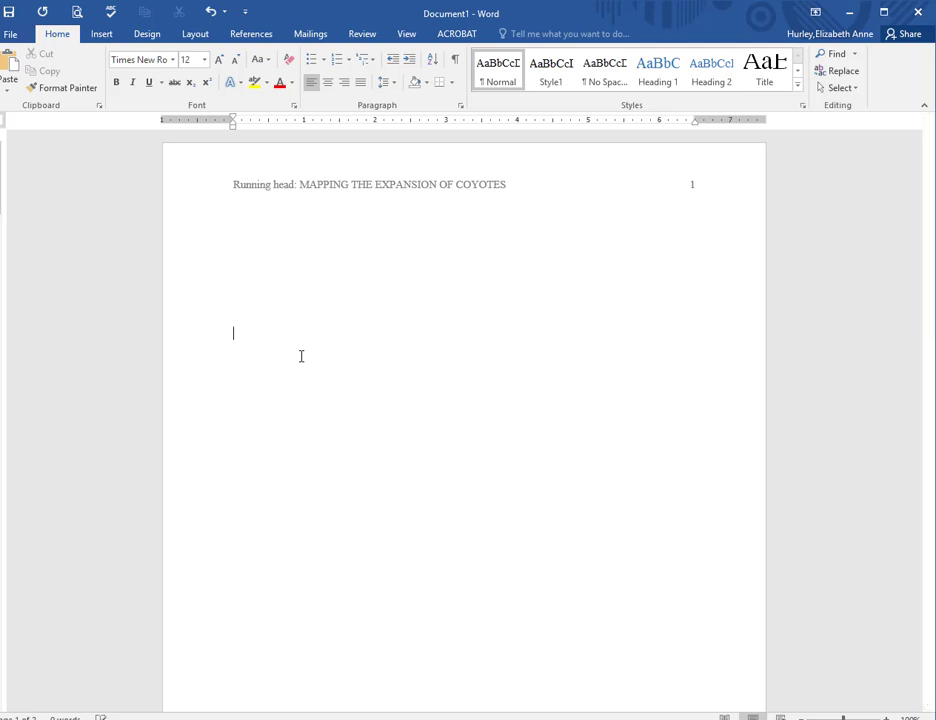
# Enter the title "Mapping the Expansion of Coyotes" on the title page and center it.
pyautogui.write('Mapping the Expanso')
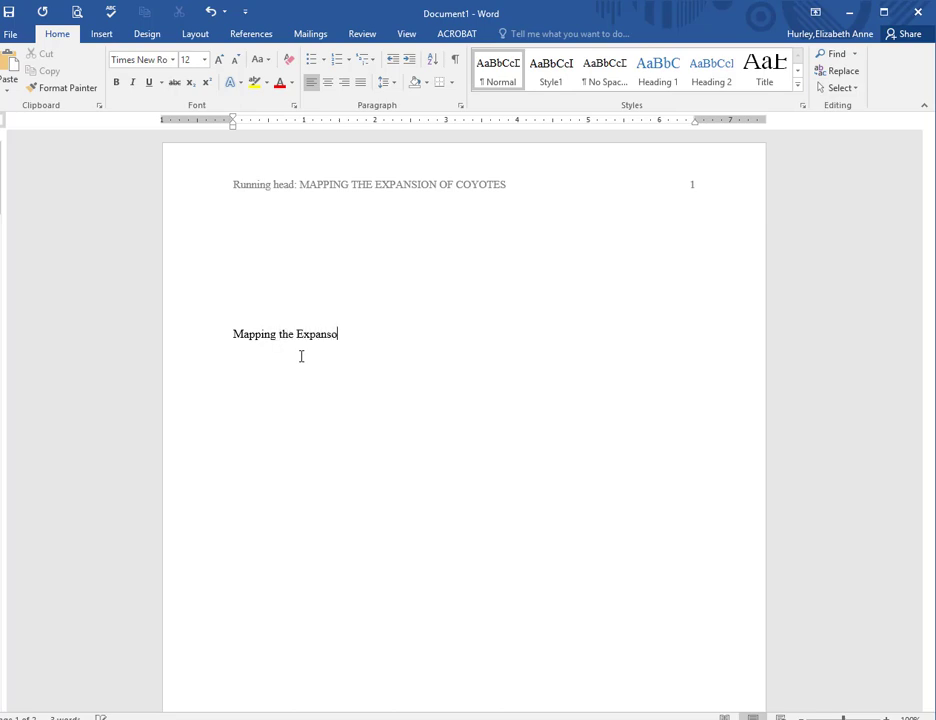
pyautogui.press('BackSpace')
pyautogui.write('ion of Coyotes')
pyautogui.click(328, 84)
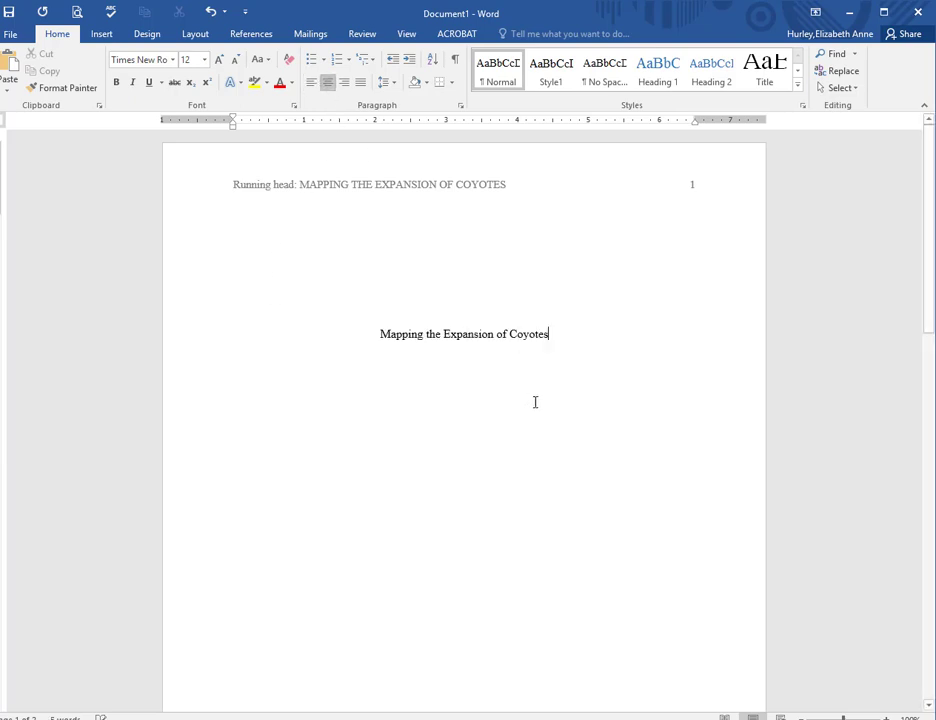
# Add the author's full name and "Chandler-Gilbert Community College" on separate lines below the title.
pyautogui.write('Codi Coy')
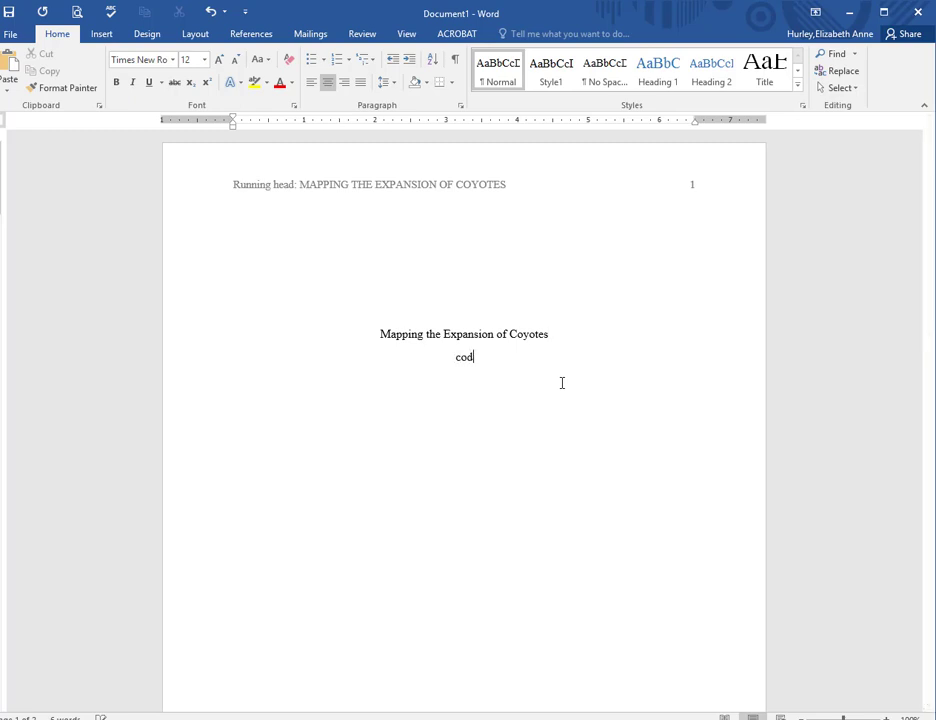
pyautogui.write('ote')
pyautogui.press('Return')
pyautogui.write('Chandler')
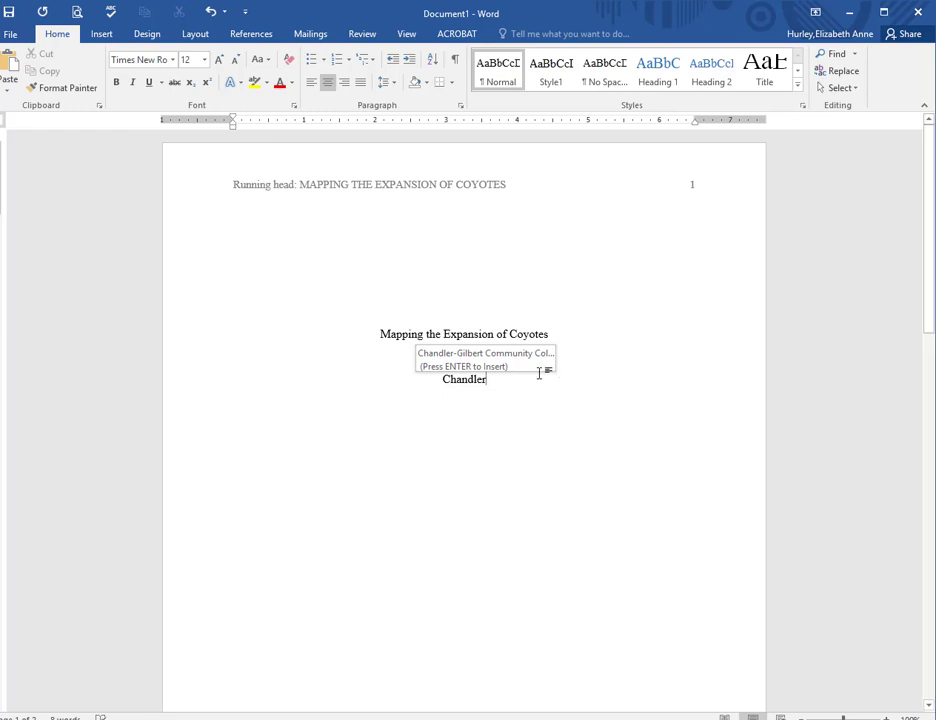
pyautogui.press('Return')
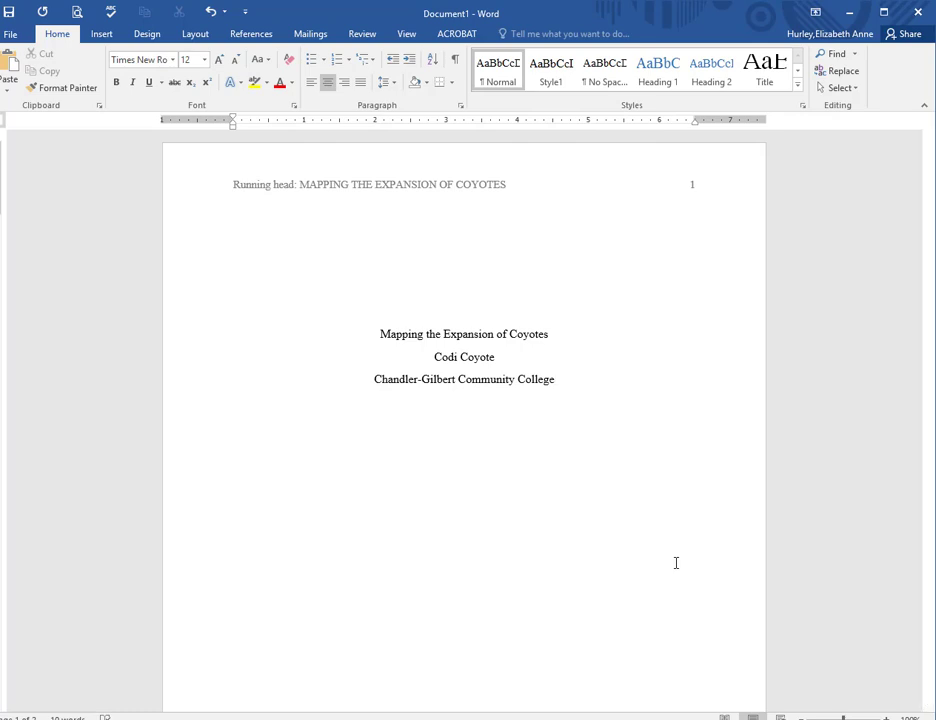
# Leave several blank lines below the college name and enter the heading "Author Note" in the lower part of the title page.
pyautogui.press('Return')
pyautogui.press('Return')
pyautogui.press('Return')
pyautogui.press('Return')
pyautogui.press('Return')
pyautogui.press('Return')
pyautogui.press('Return')
pyautogui.write('auth')
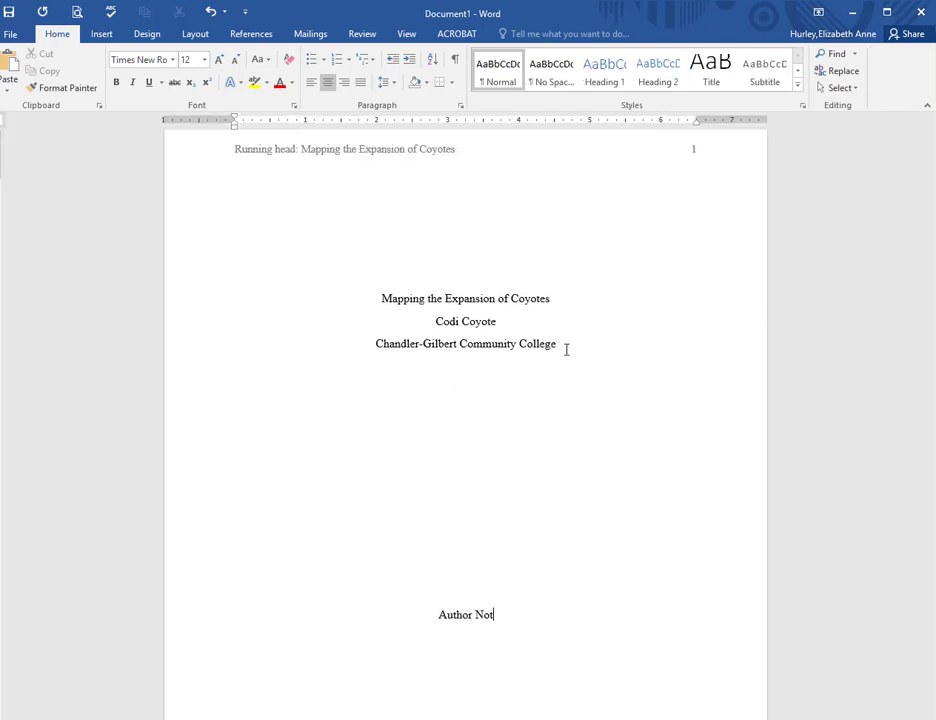
pyautogui.write('e')
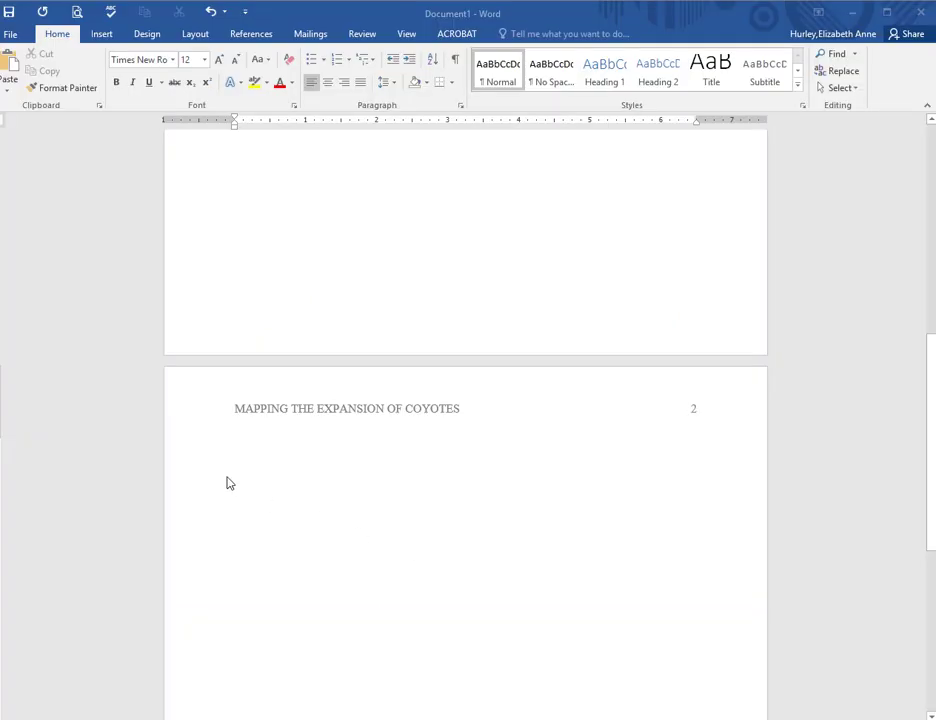
# Enter the heading "Abstract" on the first line of page 2 and center it.
pyautogui.click(198, 464)
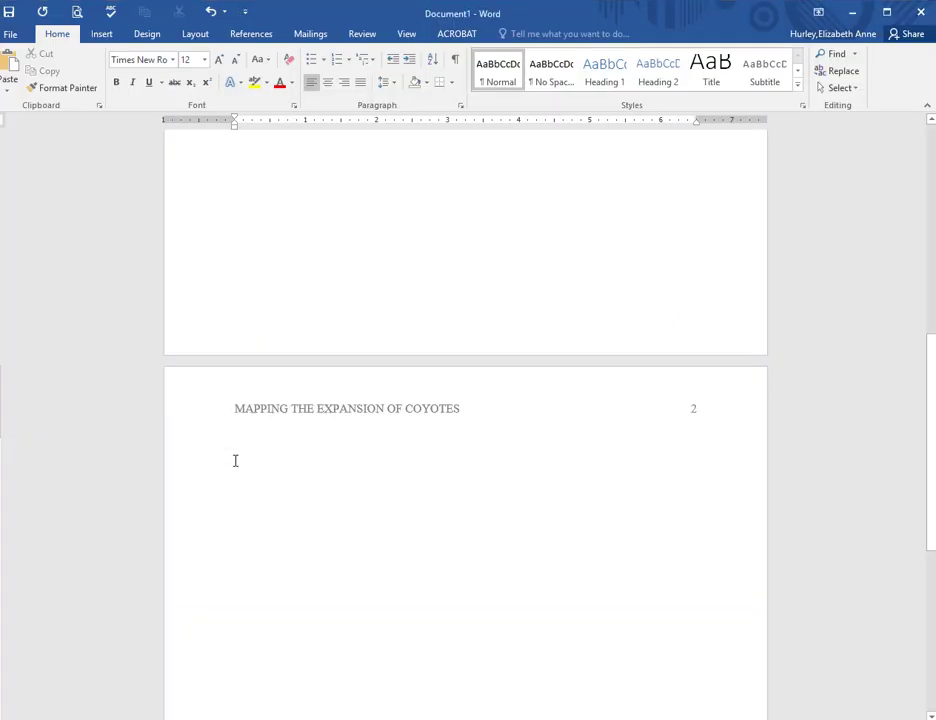
pyautogui.write('Abstra')
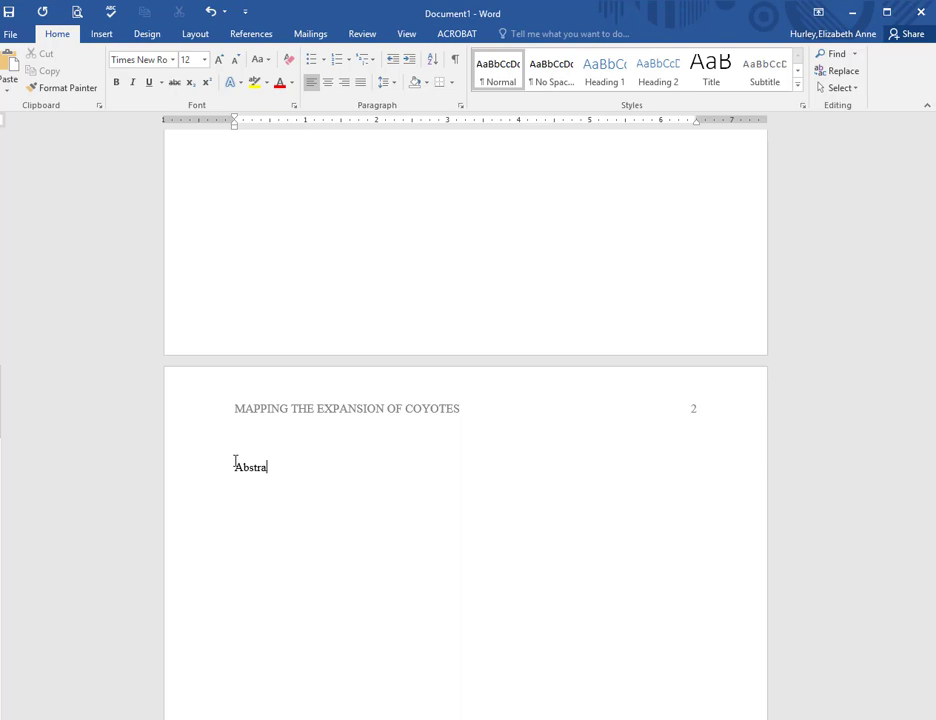
pyautogui.write('ct')
pyautogui.click(328, 86)
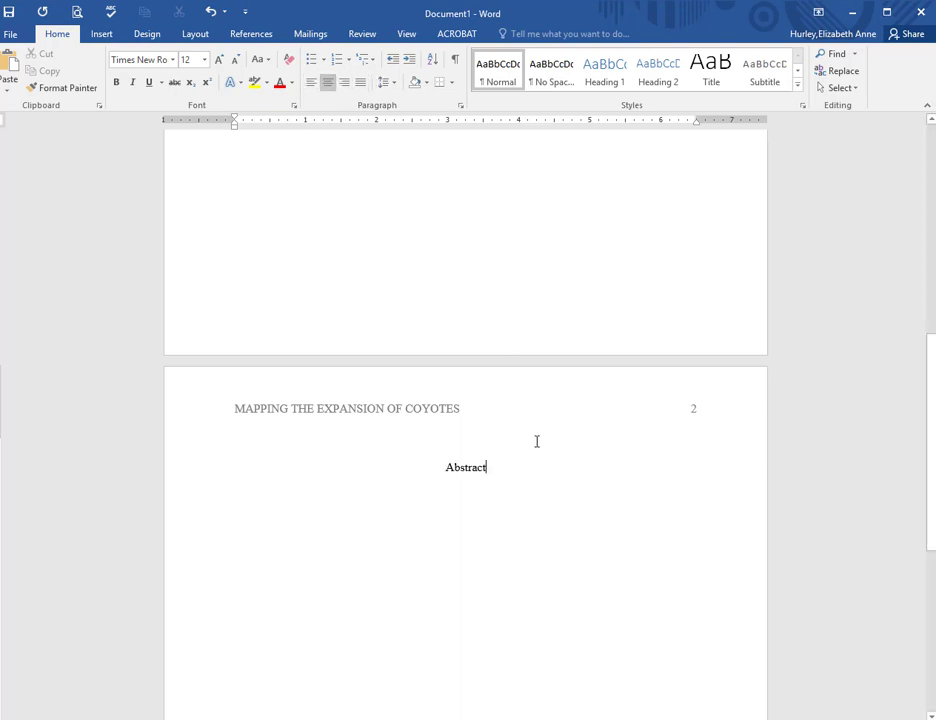
# Insert a page break after the abstract page and enter the title "Mapping the Expansion of Coyotes" on the first line of page 3.
pyautogui.click(522, 515)
pyautogui.hotkey('ctrl', 'Return')
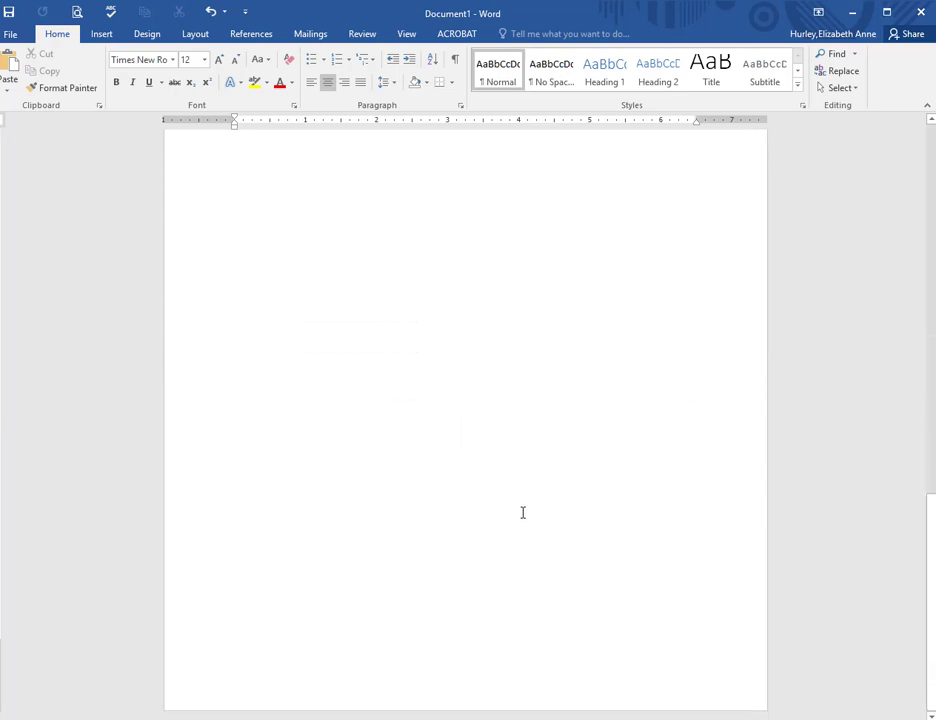
pyautogui.click(101, 33)
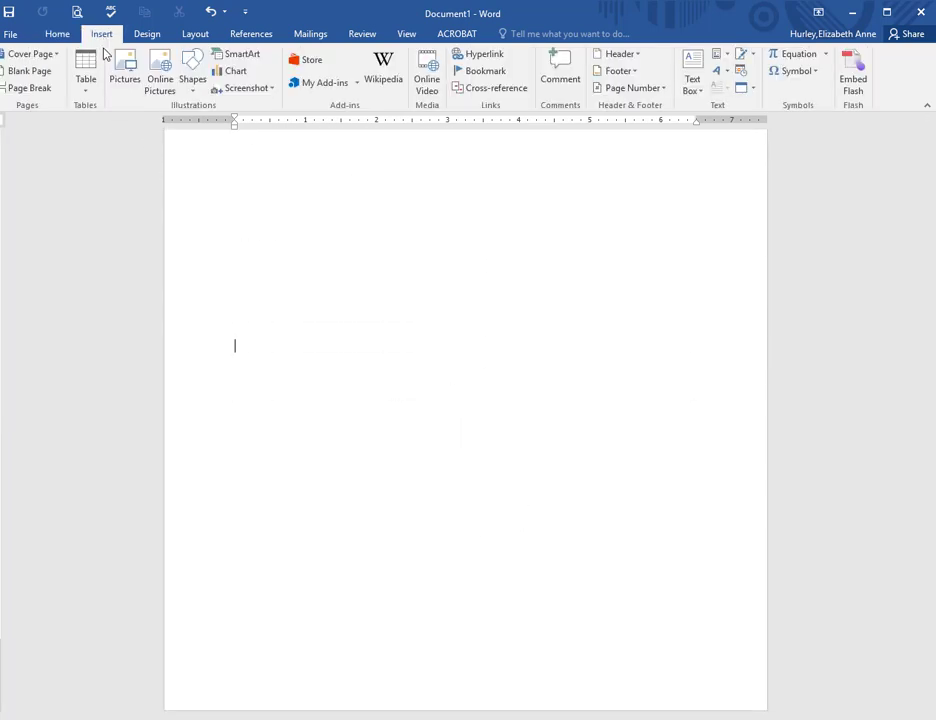
pyautogui.click(27, 88)
pyautogui.scroll(-3, 273, 553)
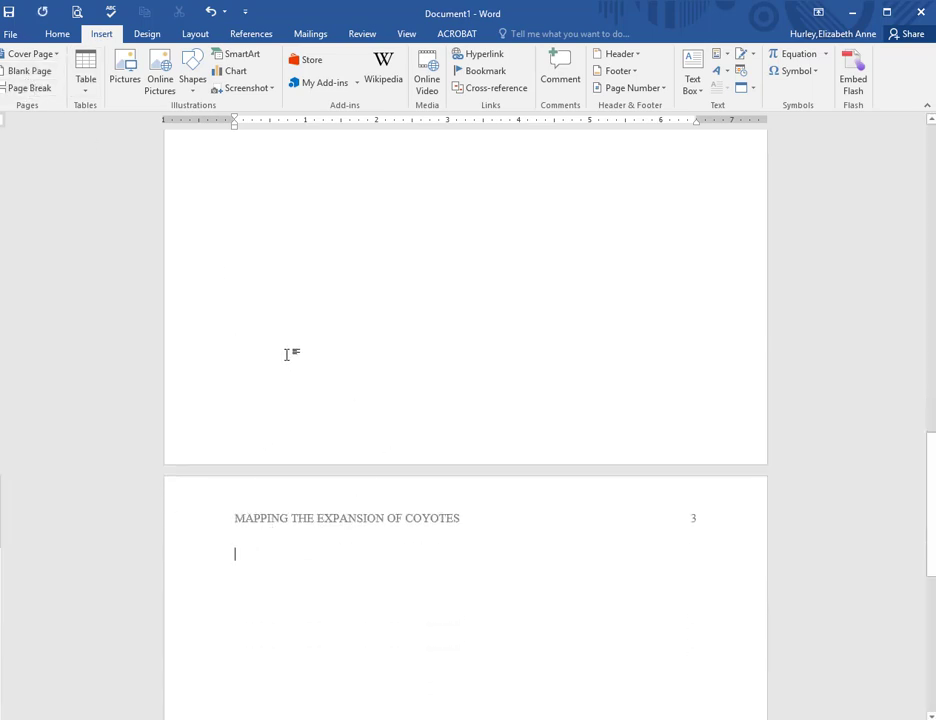
pyautogui.write('Mapping the Ex')
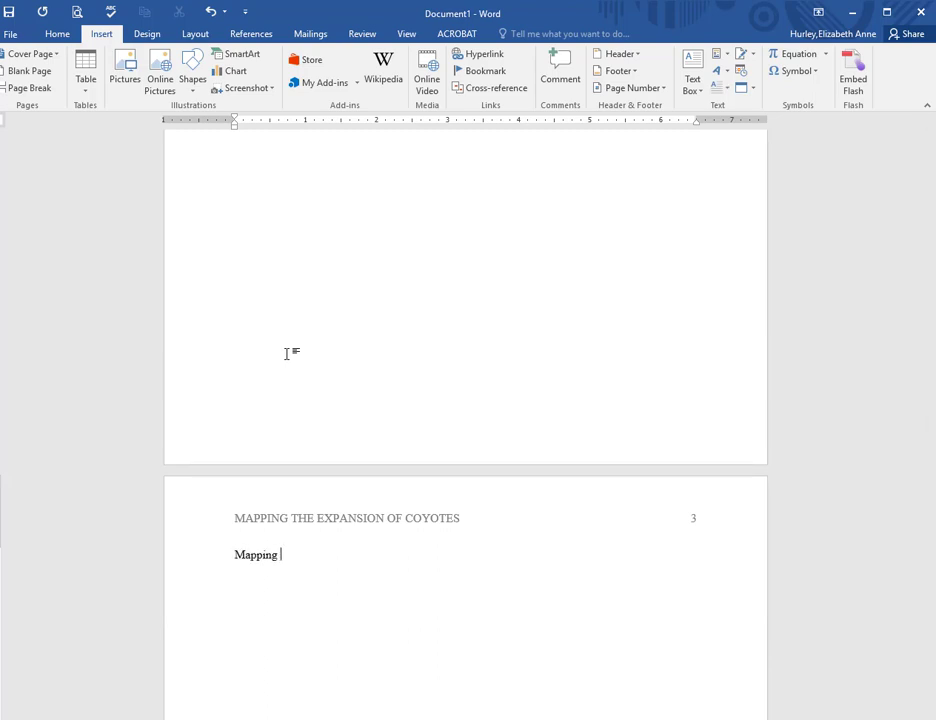
pyautogui.write('pansion of Coyot')
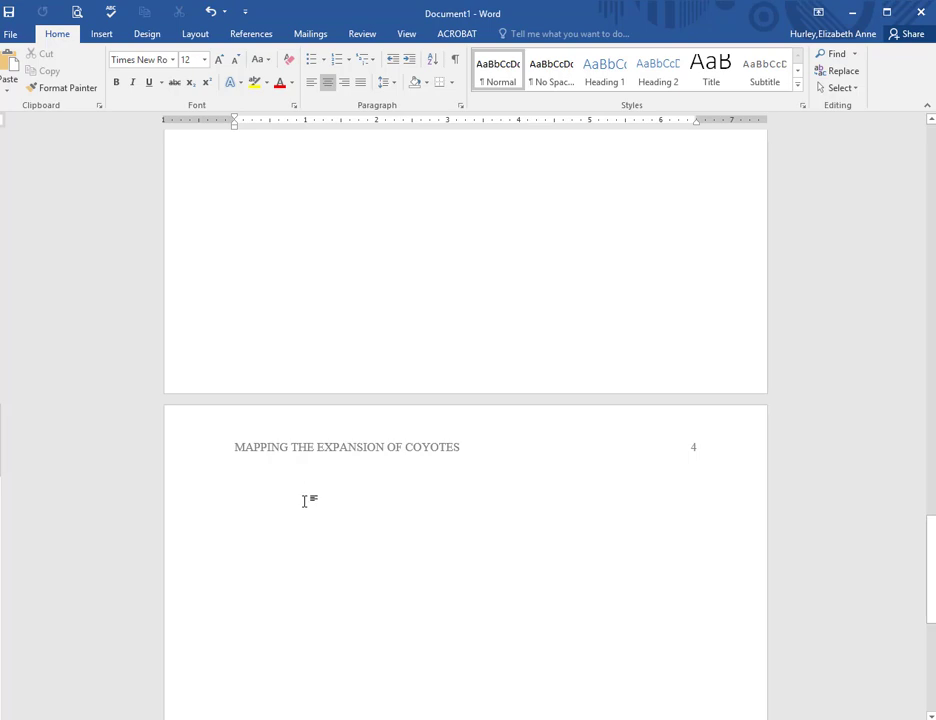
# Enter the heading "References" on page 4 and paste the copied journal citation below it, keeping its source formatting.
pyautogui.write('References')
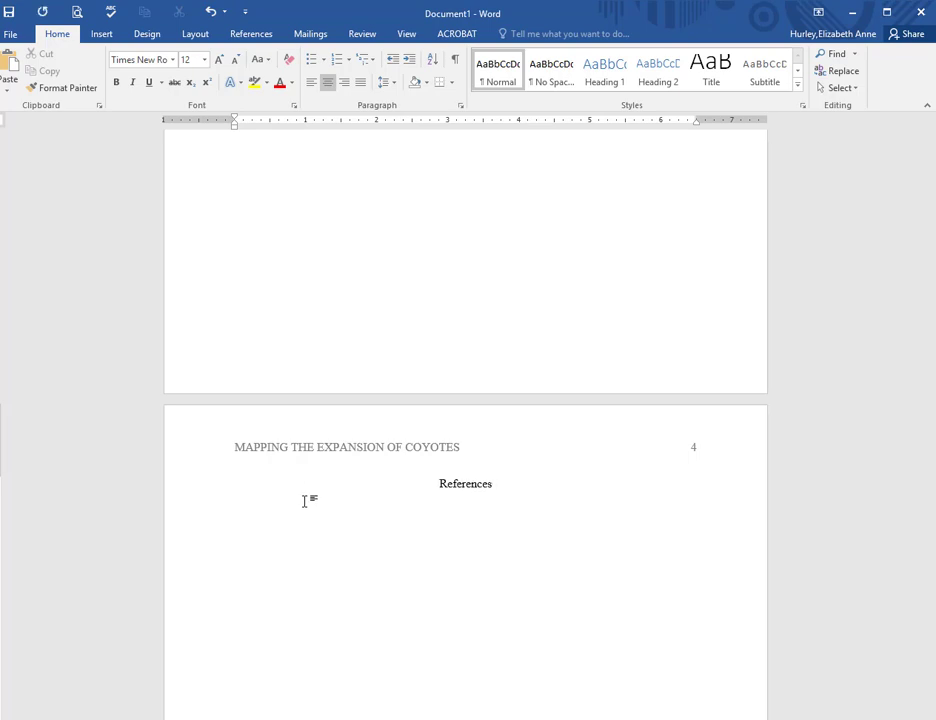
pyautogui.rightClick(448, 512)
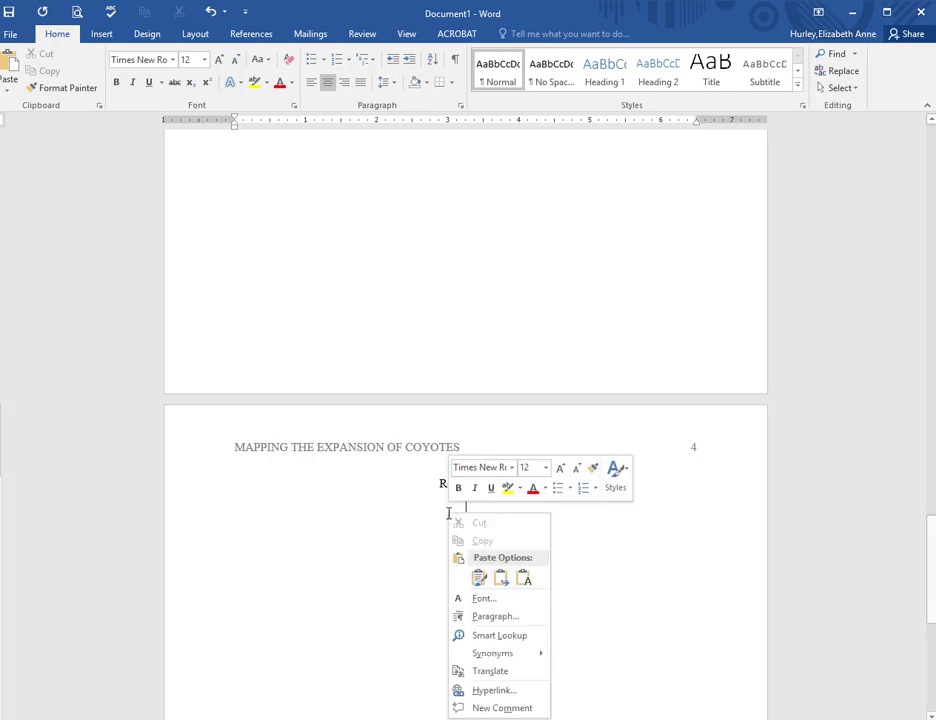
pyautogui.click(480, 578)
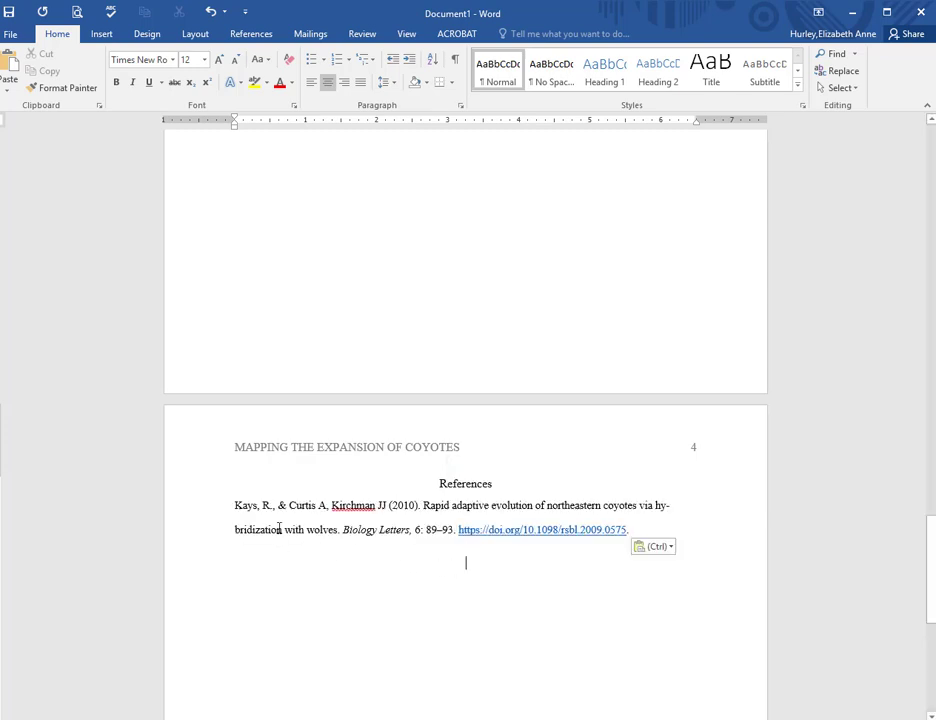
# Apply a hanging indent to the pasted citation under the References heading.
pyautogui.moveTo(230, 508); pyautogui.dragTo(633, 537)
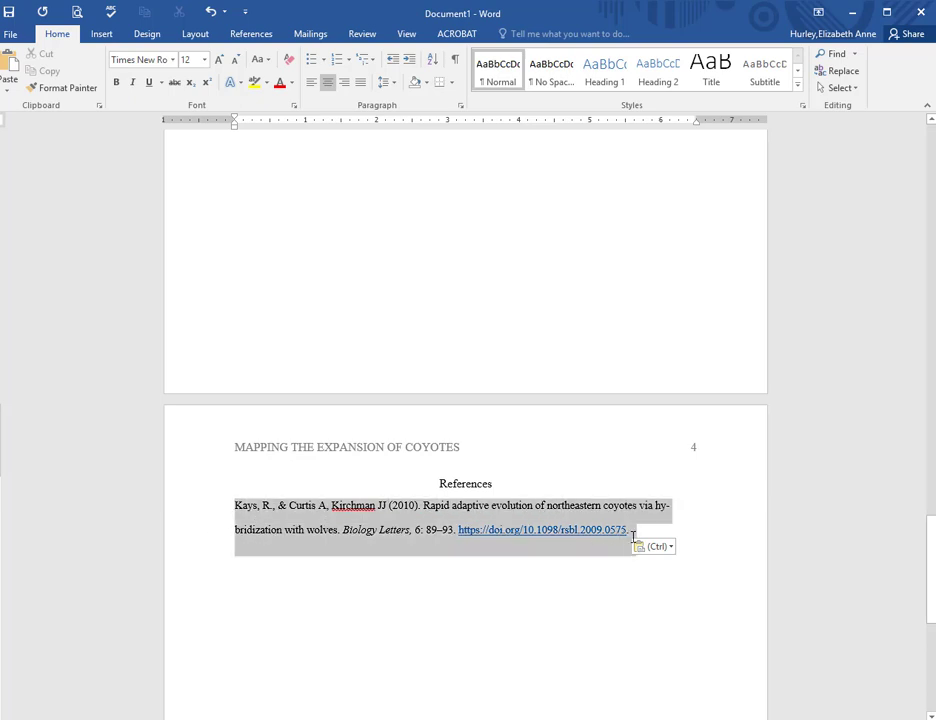
pyautogui.moveTo(633, 537); pyautogui.dragTo(634, 537)
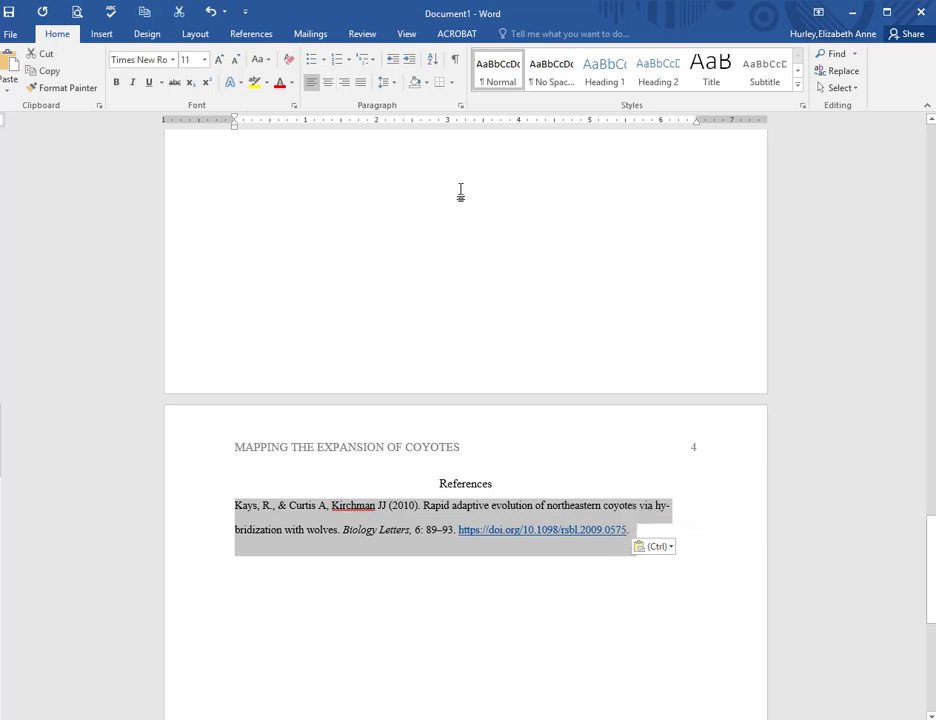
pyautogui.click(461, 107)
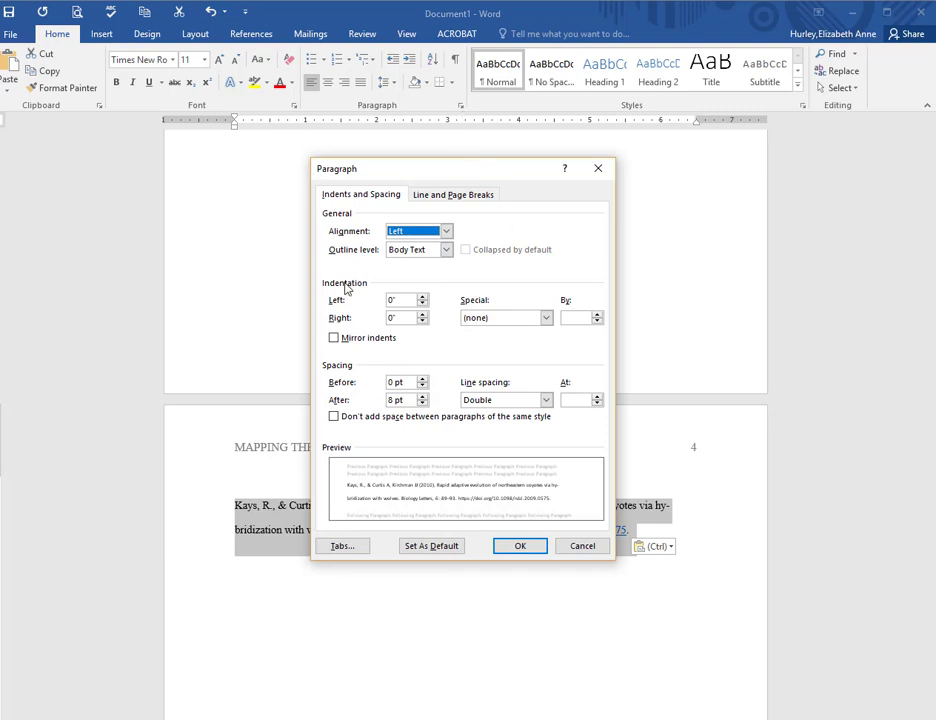
pyautogui.click(548, 320)
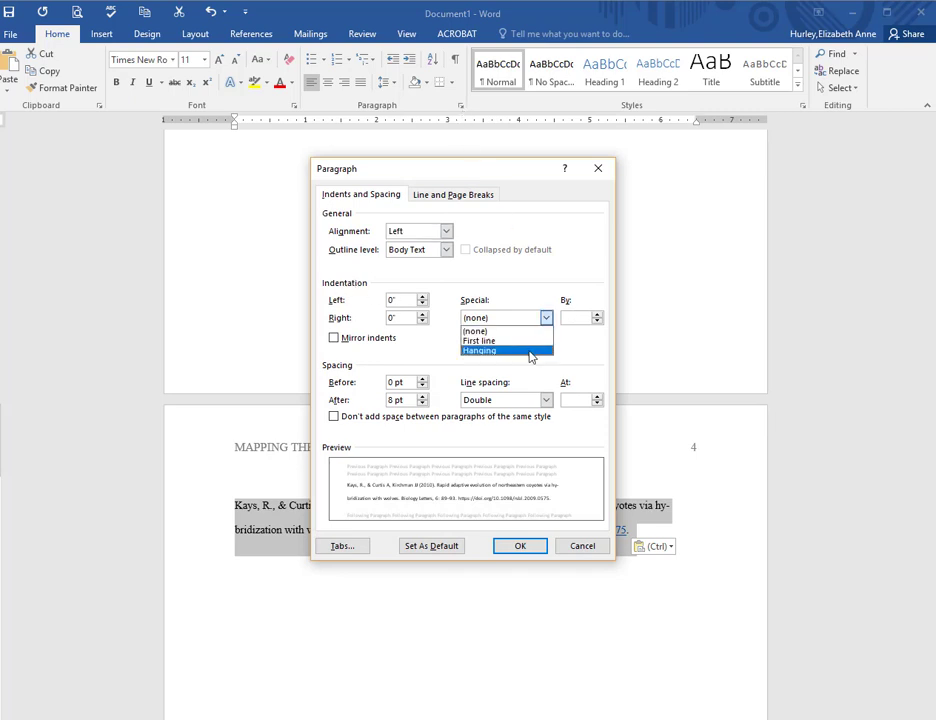
pyautogui.click(530, 355)
pyautogui.click(520, 546)
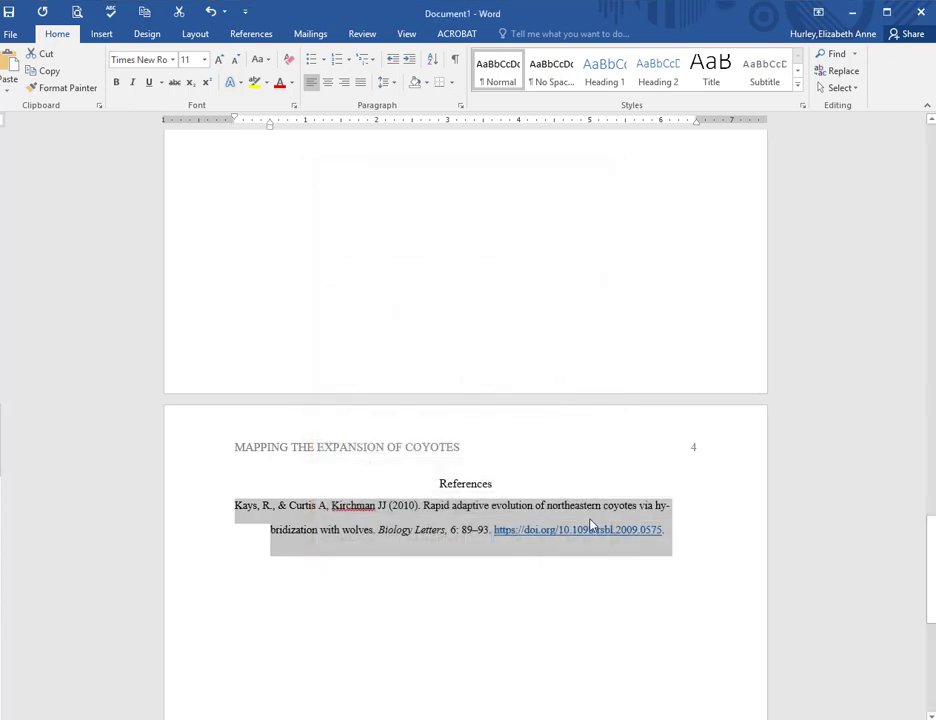
# Remove the hyperlink from the DOI address in the citation, leaving it as plain text.
pyautogui.click(575, 540)
pyautogui.rightClick(574, 539)
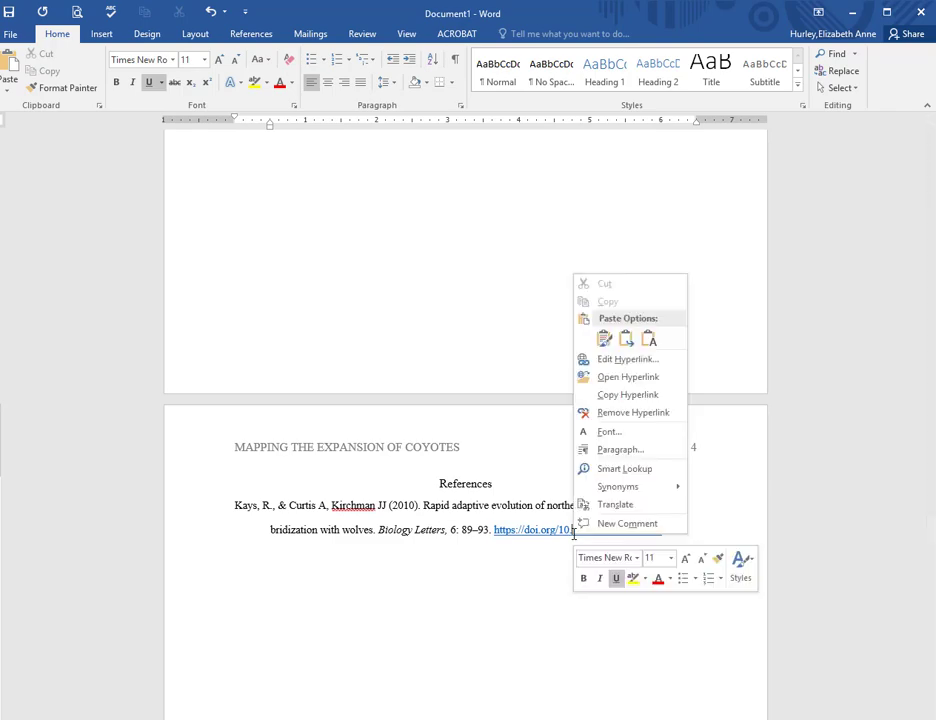
pyautogui.click(630, 413)
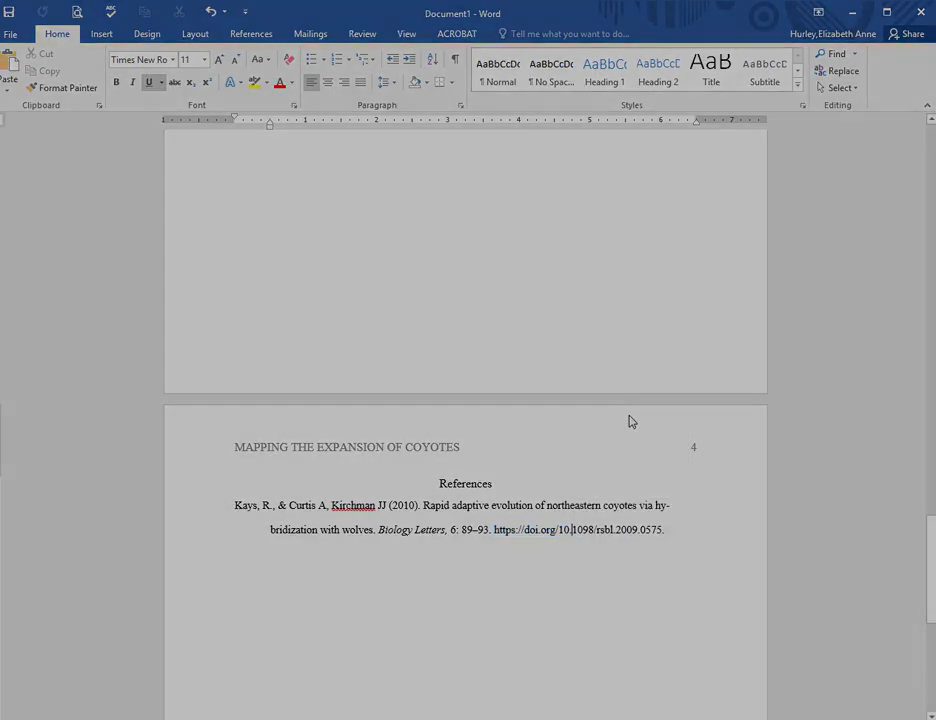